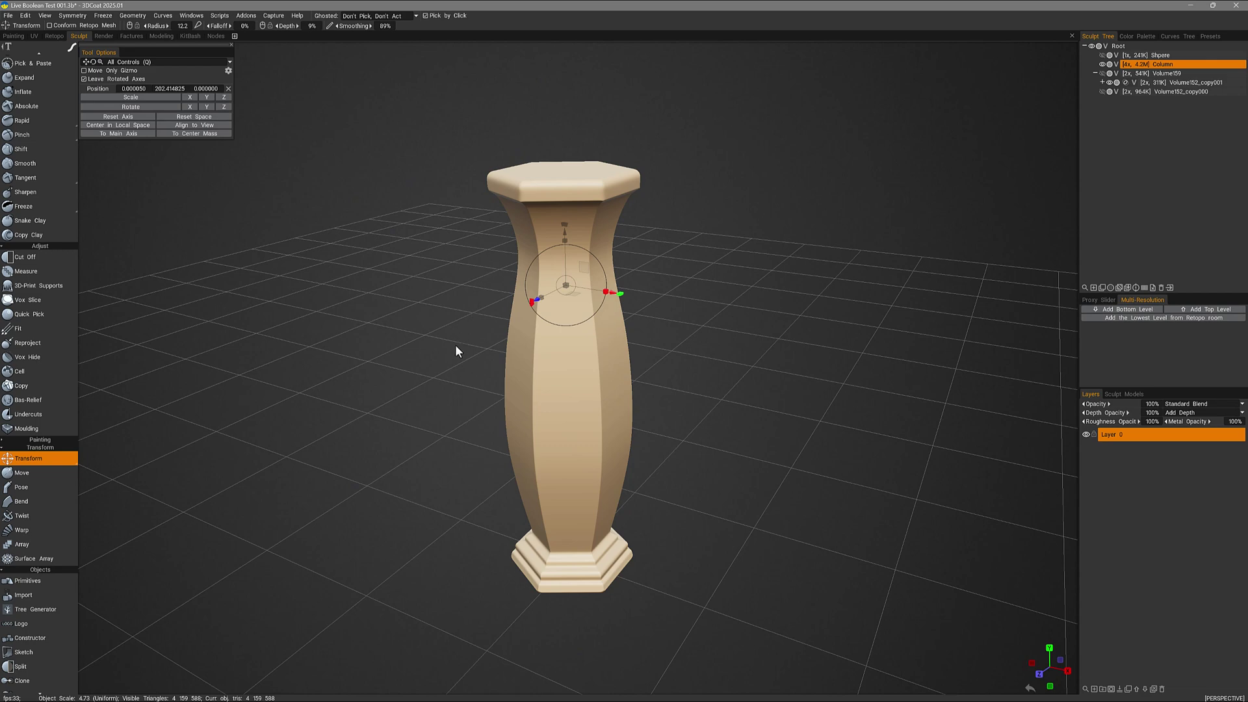
Show the sphere volume and move the Column down along its vertical axis to about 80.8 so it passes through the sphere.
{"action": "left_click_drag", "start_coordinate": [457, 348], "coordinate": [425, 459]}
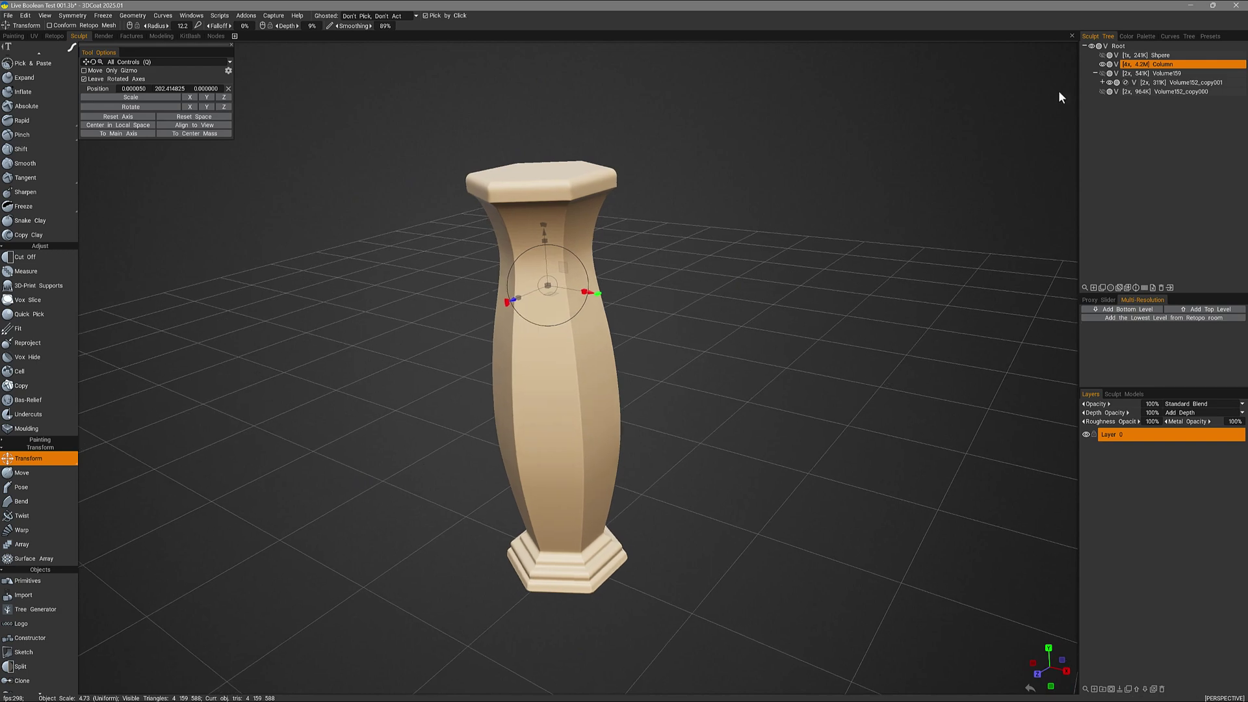
{"action": "left_click", "coordinate": [1102, 56]}
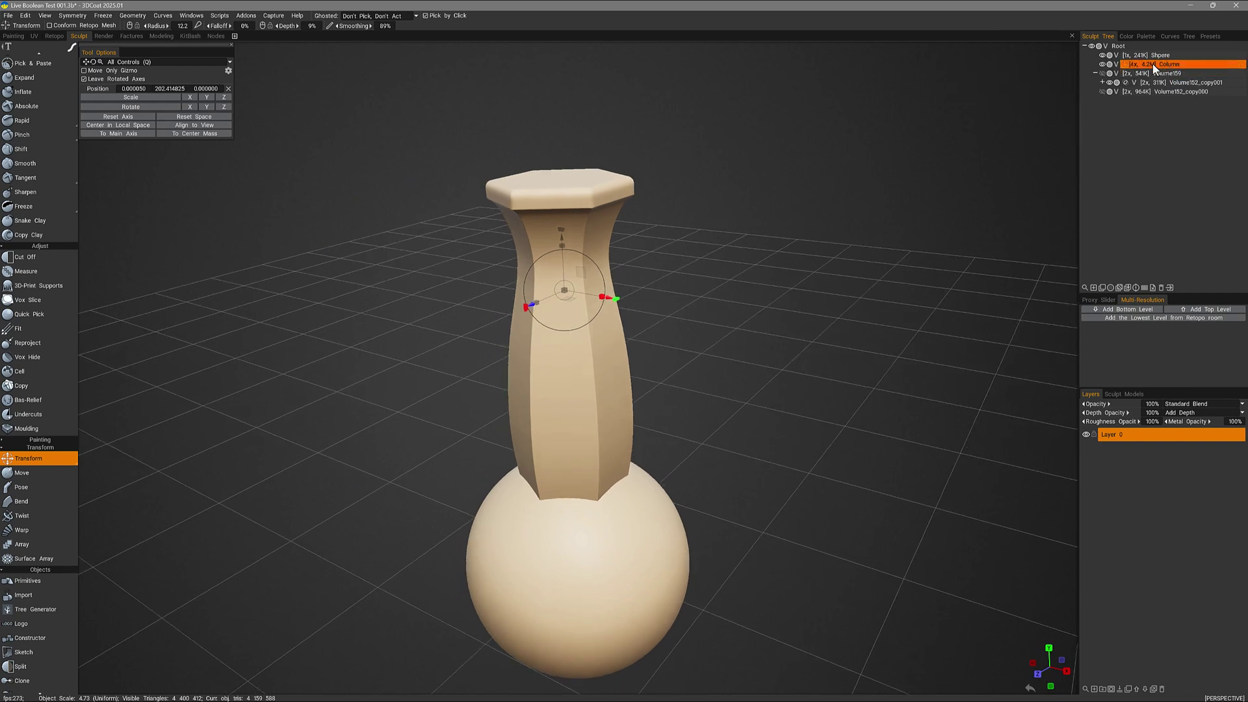
{"action": "left_click_drag", "start_coordinate": [561, 237], "coordinate": [568, 387]}
{"action": "middle_click_drag", "start_coordinate": [390, 523], "coordinate": [390, 391]}
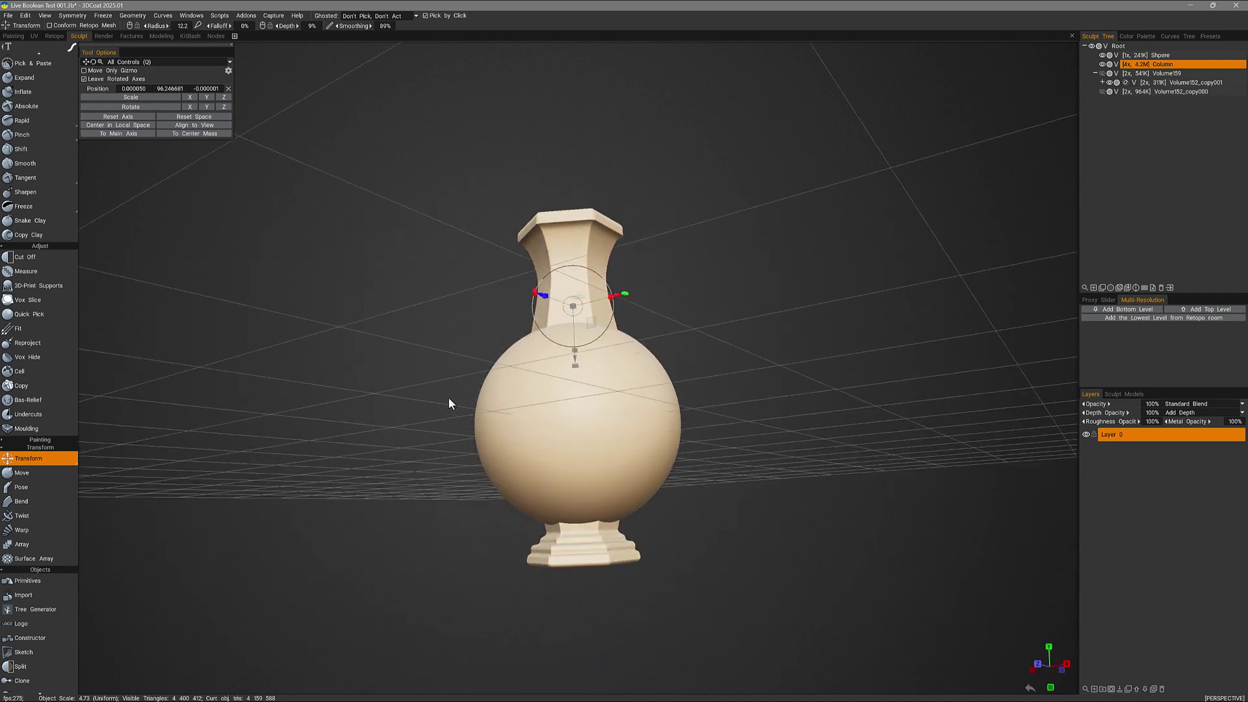
{"action": "left_click_drag", "start_coordinate": [570, 249], "coordinate": [572, 275]}
{"action": "left_click_drag", "start_coordinate": [463, 341], "coordinate": [481, 392]}
{"action": "key", "text": "KP_2"}
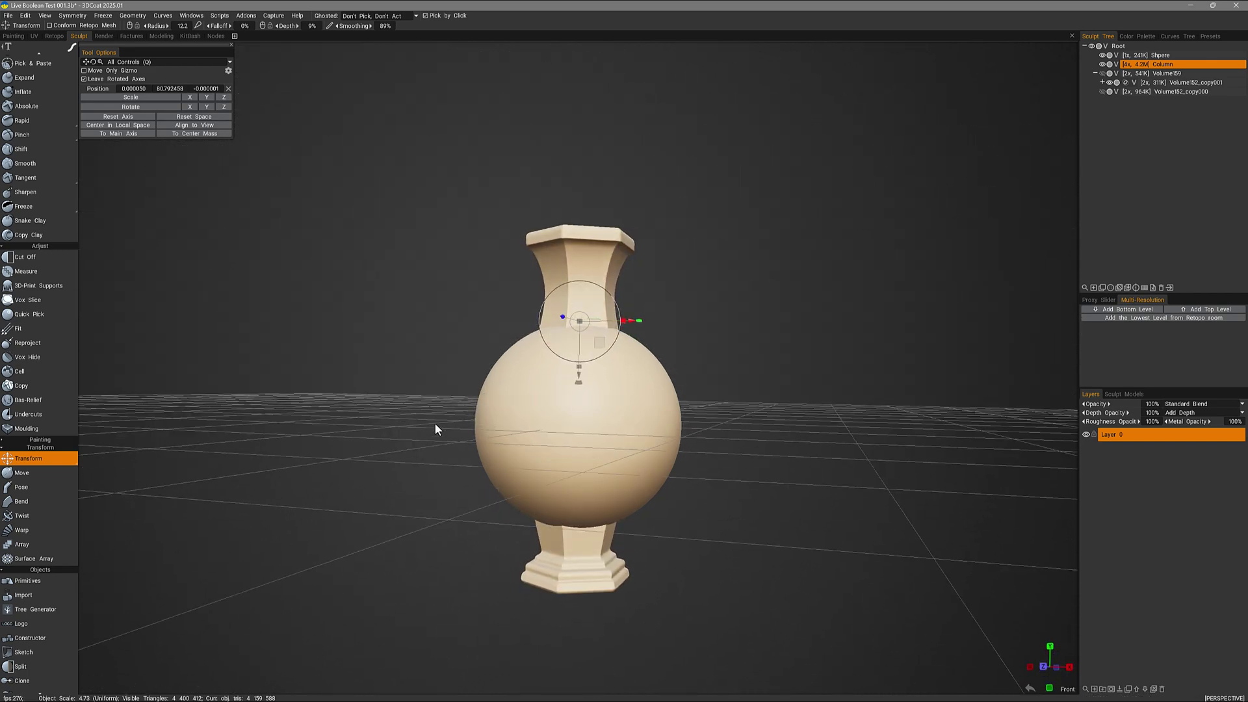
Open the Soft Boolean Settings and accept them with soft booleans for voxels and the radius taken from the brush.
{"action": "right_click", "coordinate": [1162, 68]}
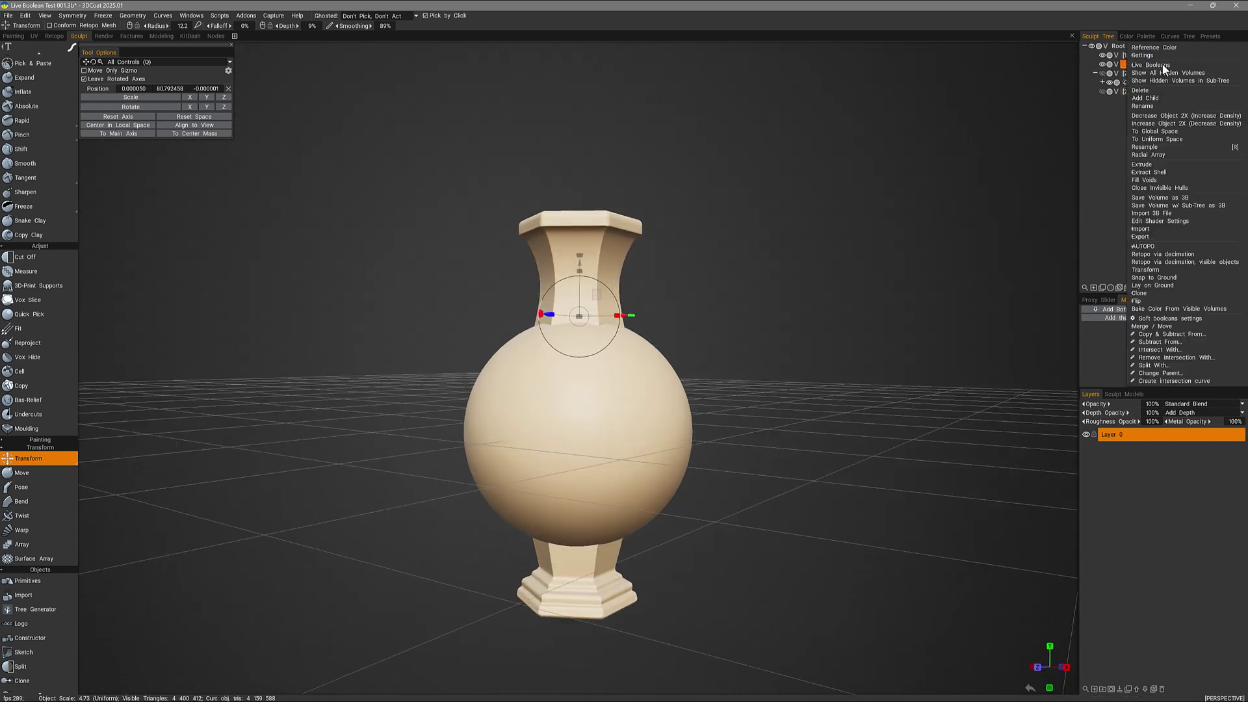
{"action": "left_click", "coordinate": [1134, 319]}
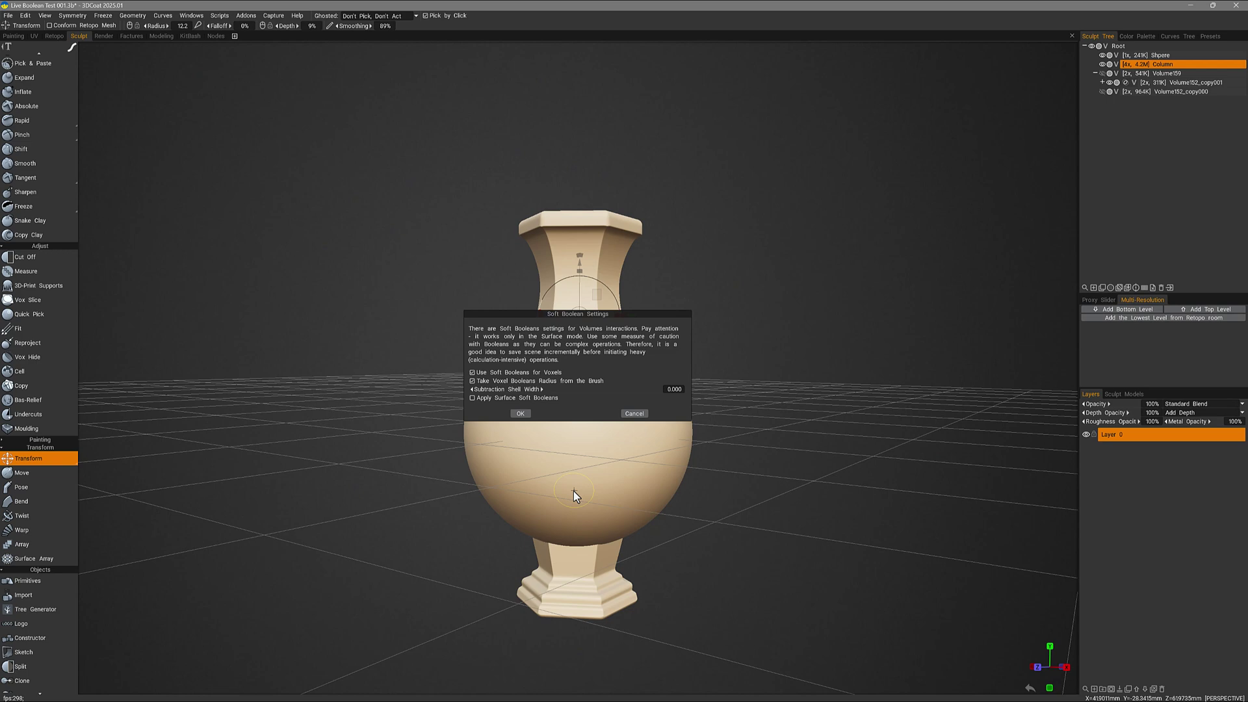
{"action": "left_click", "coordinate": [520, 414]}
Try subtracting the Column volume from the sphere with a soft boolean brush radius of 12.2, and undo the subtraction.
{"action": "left_click", "coordinate": [1166, 65]}
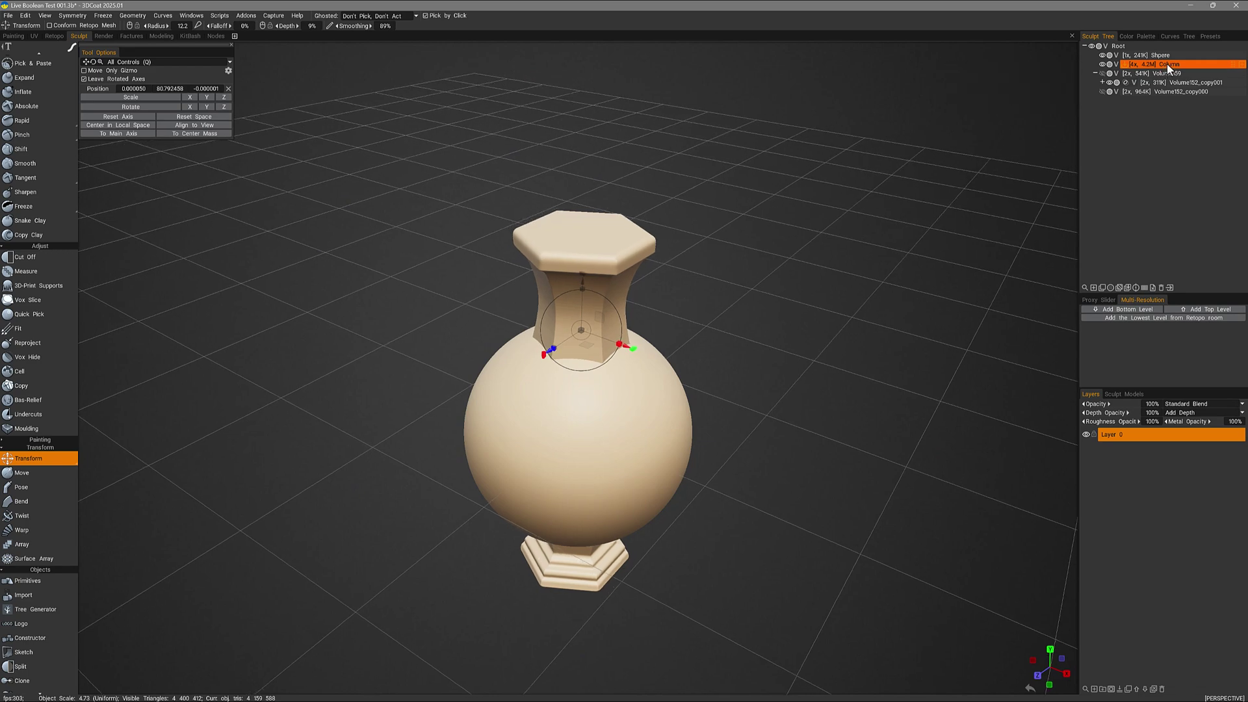
{"action": "right_click", "coordinate": [1168, 66]}
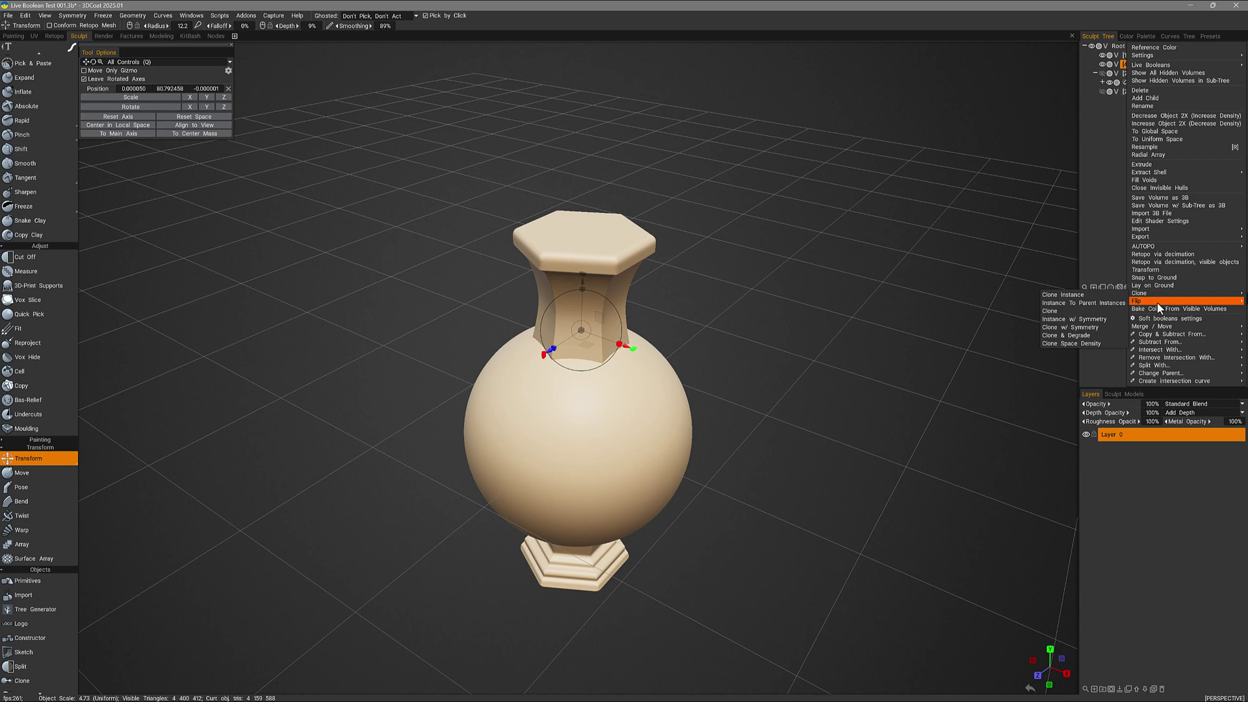
{"action": "mouse_move", "coordinate": [1159, 344]}
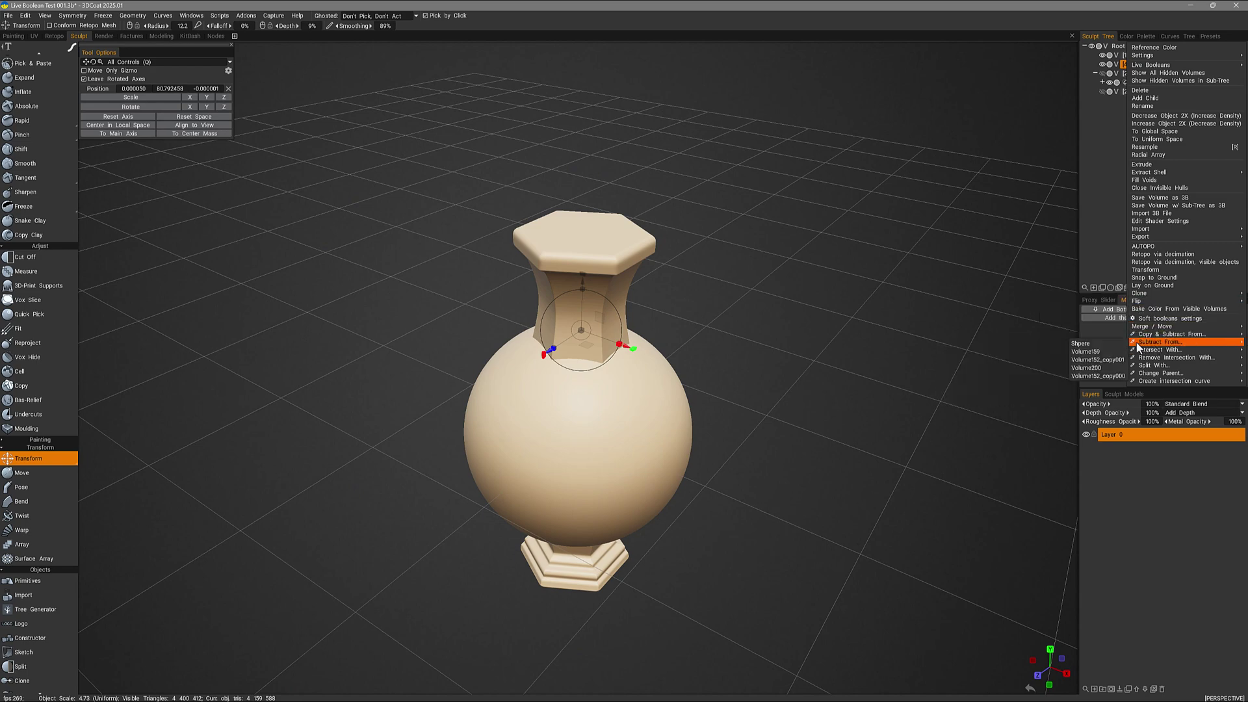
{"action": "left_click", "coordinate": [1132, 343]}
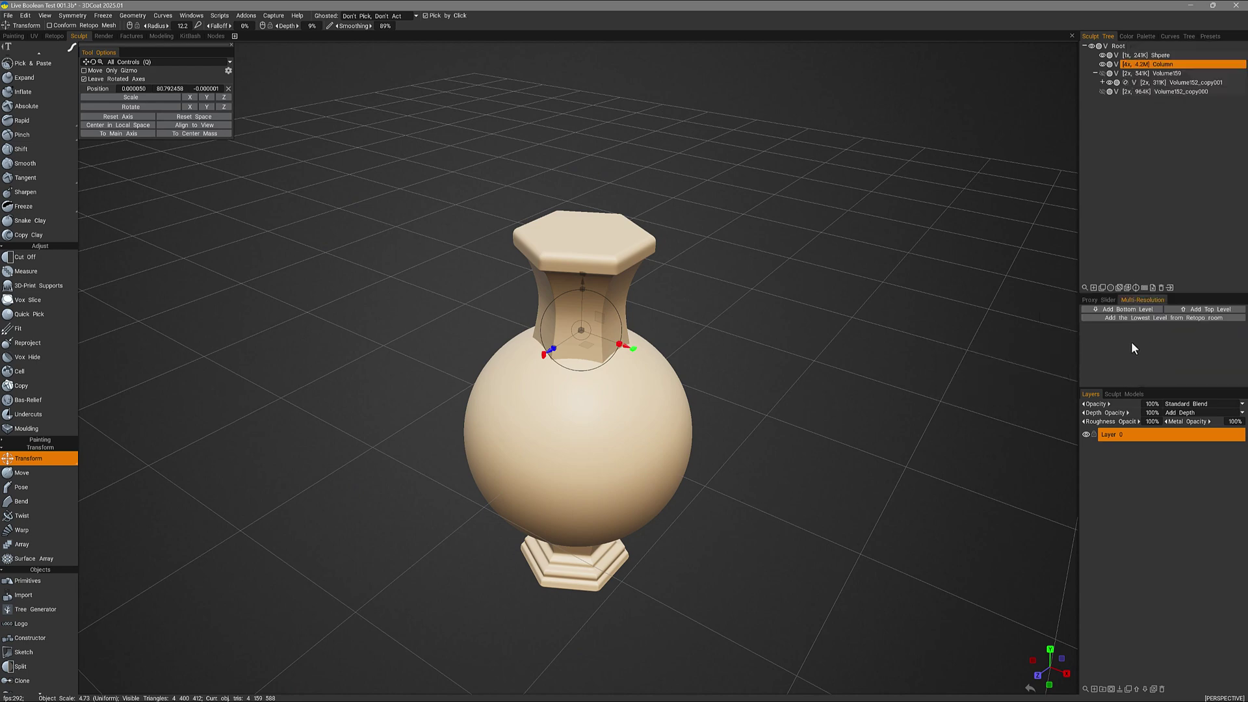
{"action": "left_click", "coordinate": [595, 428]}
{"action": "left_click_drag", "start_coordinate": [345, 419], "coordinate": [629, 356]}
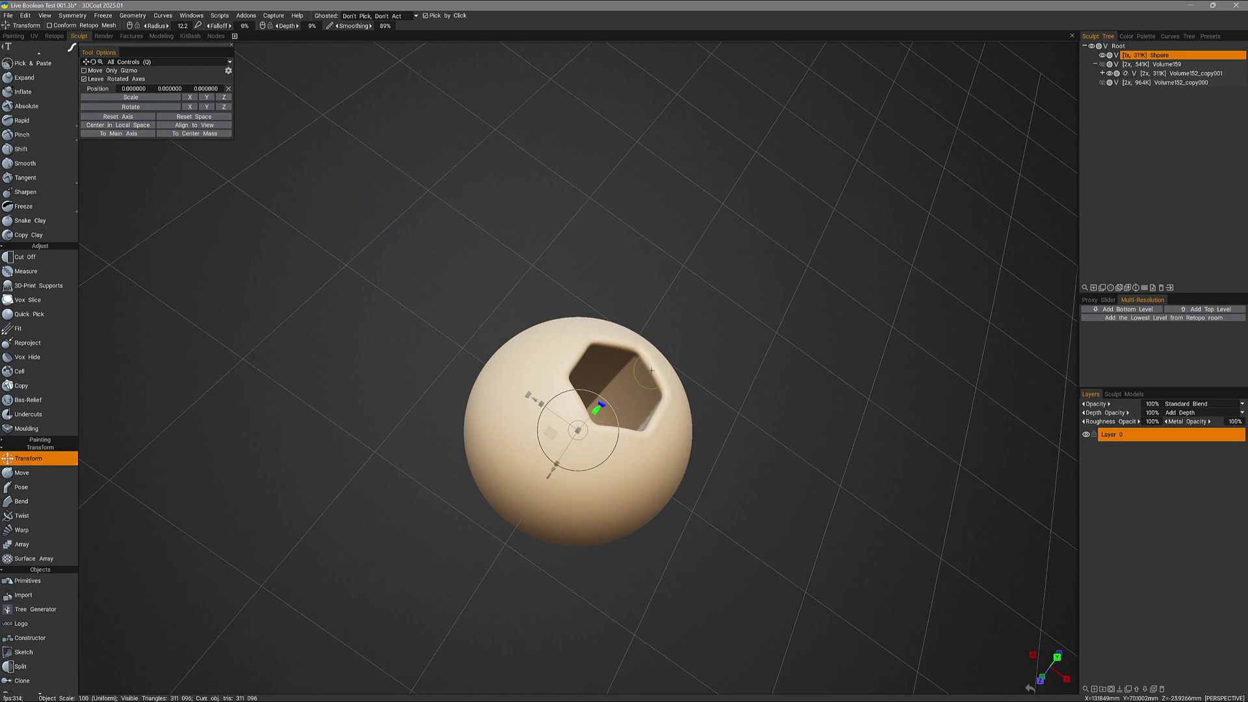
{"action": "mouse_move", "coordinate": [629, 359]}
{"action": "middle_mouse_down"}
{"action": "mouse_move", "coordinate": [499, 443]}
{"action": "mouse_move", "coordinate": [516, 337]}
{"action": "mouse_move", "coordinate": [565, 455]}
{"action": "mouse_move", "coordinate": [559, 494]}
{"action": "mouse_move", "coordinate": [368, 591]}
{"action": "mouse_move", "coordinate": [435, 451]}
{"action": "mouse_move", "coordinate": [498, 471]}
{"action": "mouse_move", "coordinate": [890, 270]}
{"action": "middle_mouse_up"}
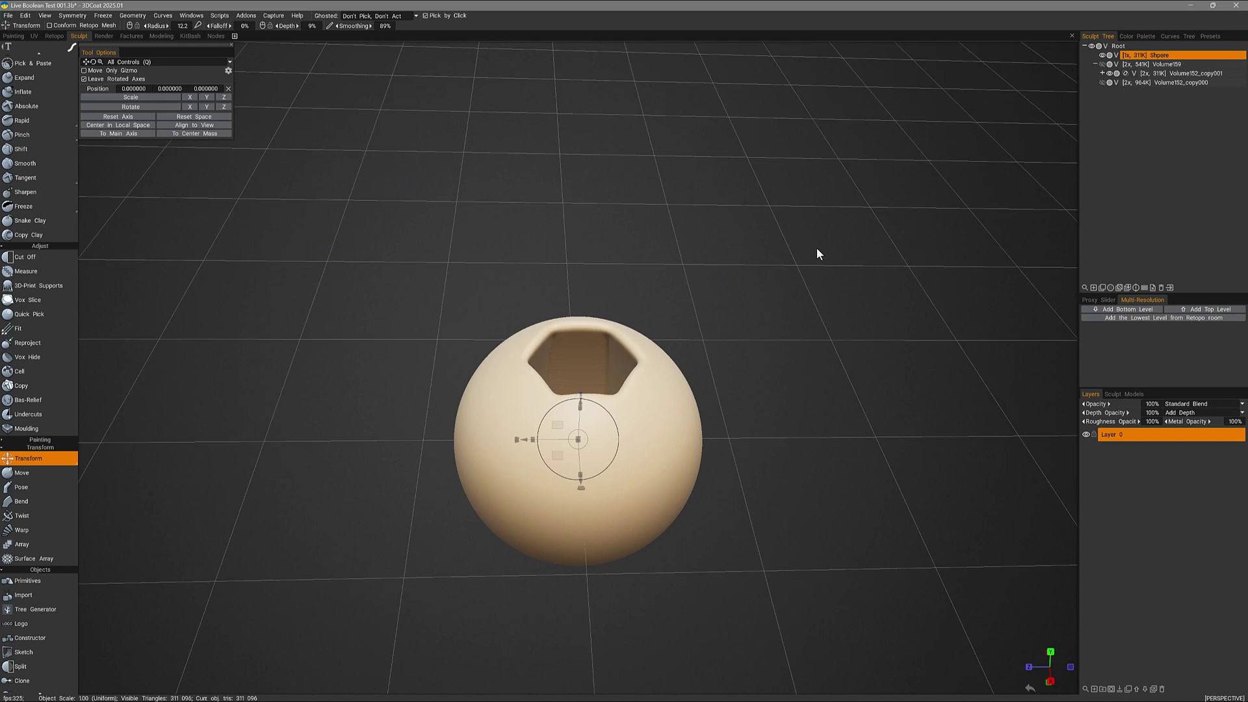
{"action": "key", "text": "ctrl+z"}
{"action": "scroll", "coordinate": [553, 471], "scroll_direction": "up", "scroll_amount": 2}
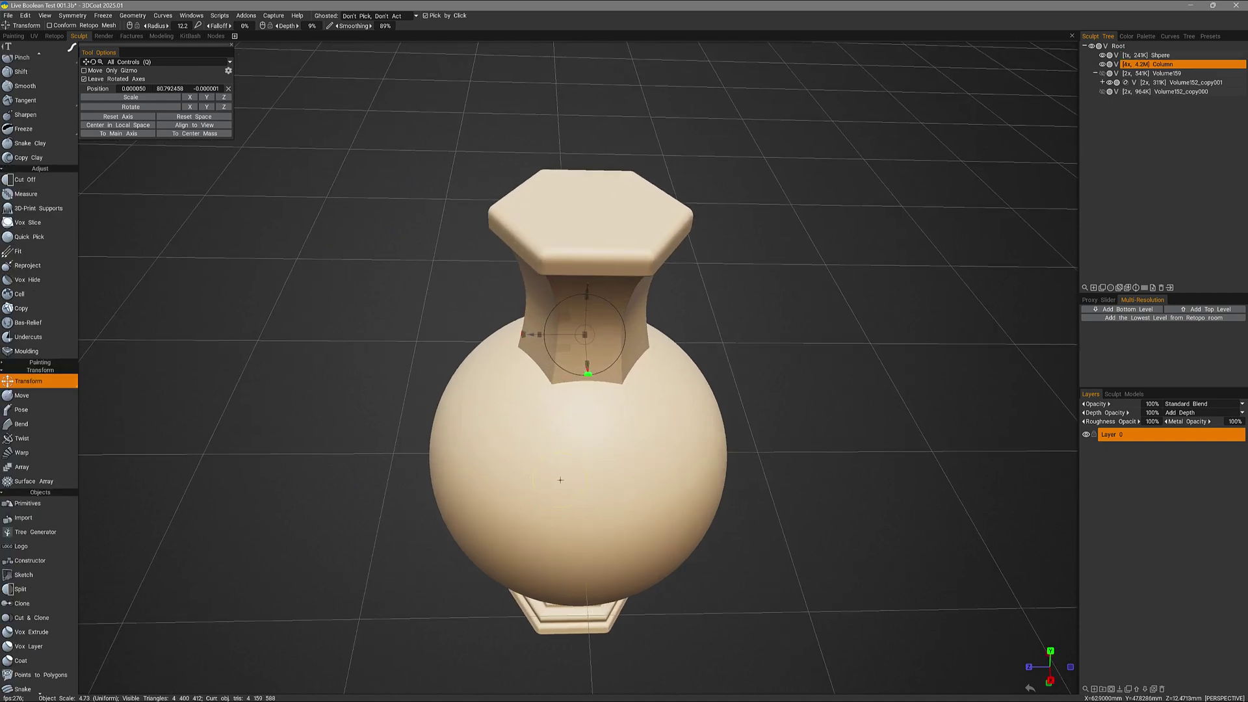
Reduce the brush radius to 2.55 and subtract the Column volume from the sphere.
{"action": "right_click_drag", "start_coordinate": [561, 486], "coordinate": [542, 488]}
{"action": "middle_click_drag", "start_coordinate": [542, 489], "coordinate": [551, 434]}
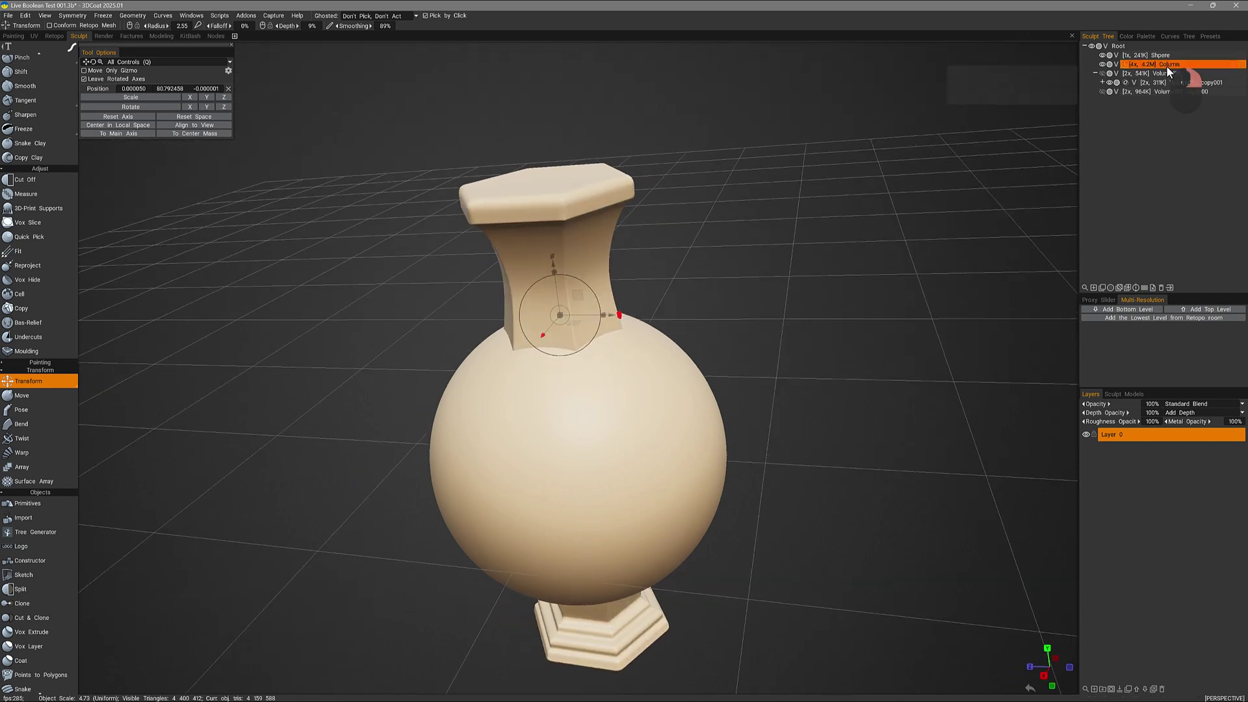
{"action": "right_click", "coordinate": [1165, 65]}
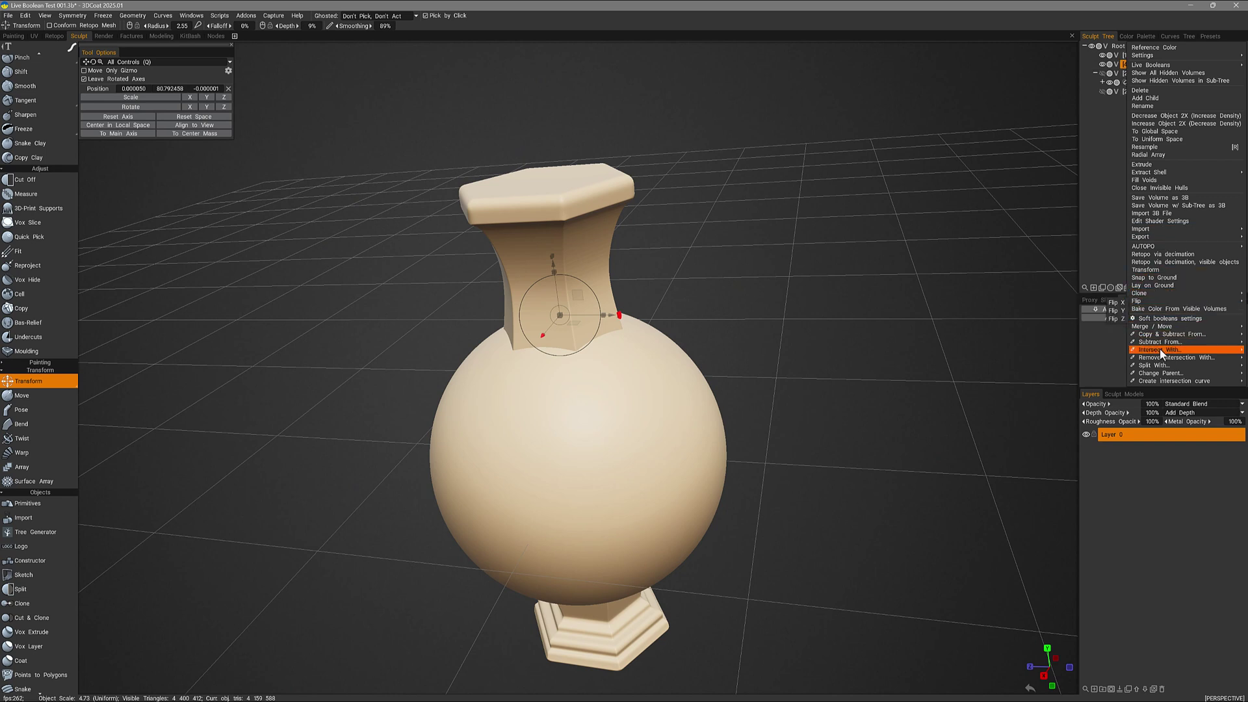
{"action": "mouse_move", "coordinate": [1160, 344]}
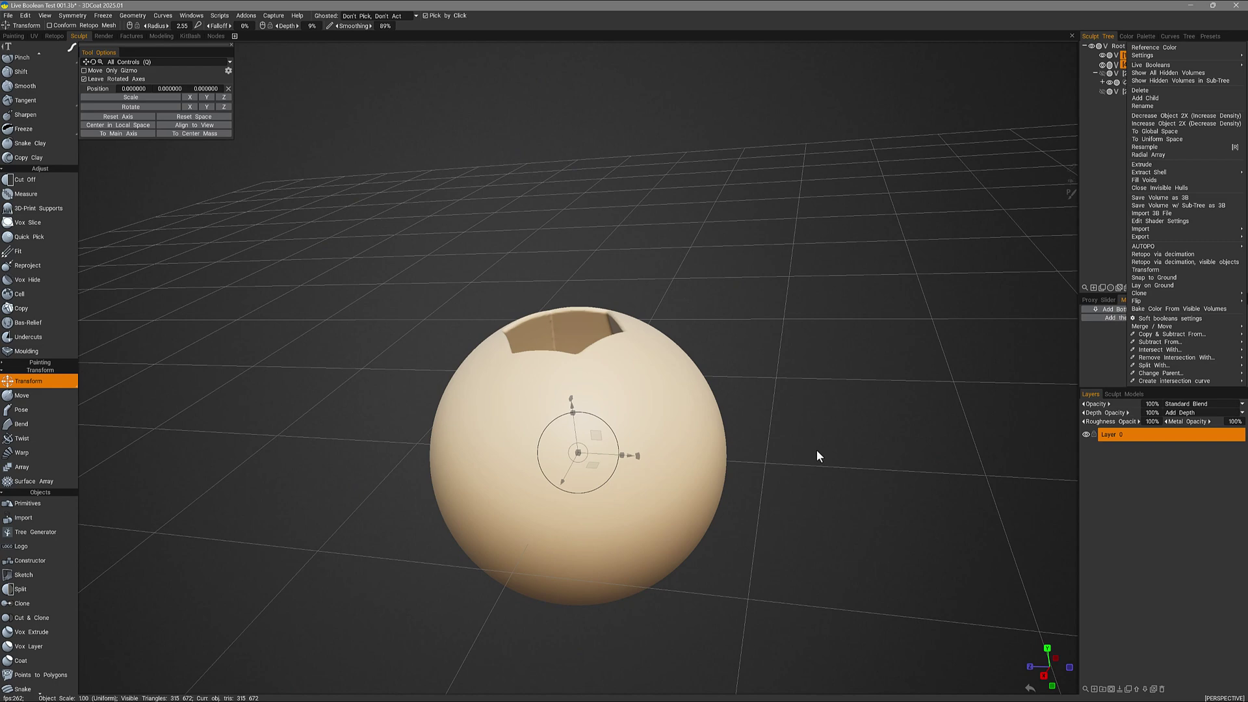
Smooth the whole hollowed sphere with Smooth All at a smoothing degree of 5.50.
{"action": "left_click_drag", "start_coordinate": [815, 468], "coordinate": [637, 479]}
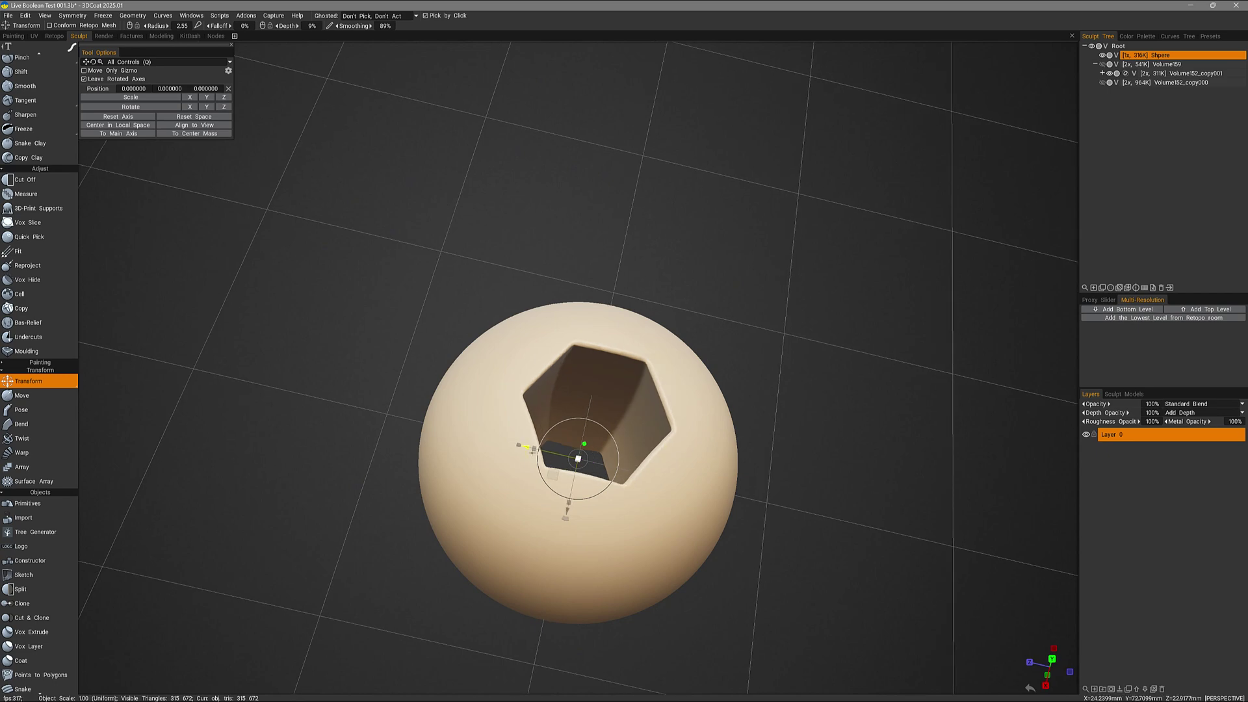
{"action": "left_click_drag", "start_coordinate": [532, 451], "coordinate": [656, 383]}
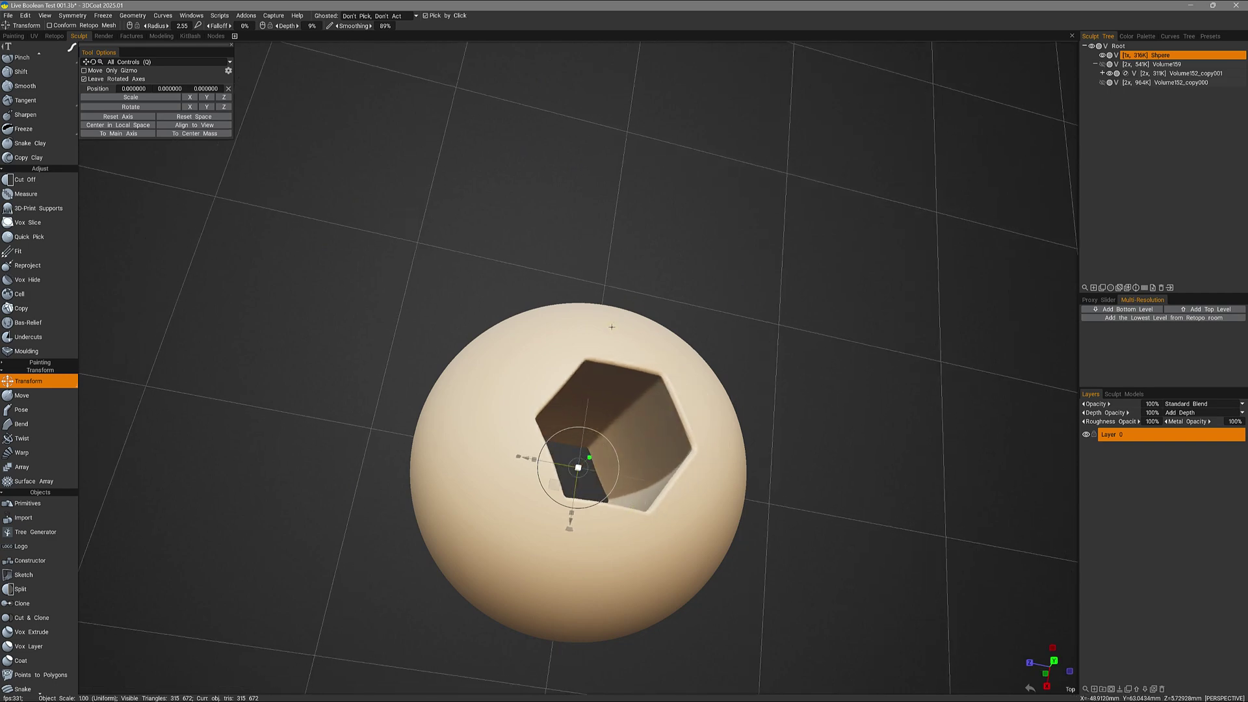
{"action": "scroll", "coordinate": [58, 568], "scroll_direction": "down", "scroll_amount": 5}
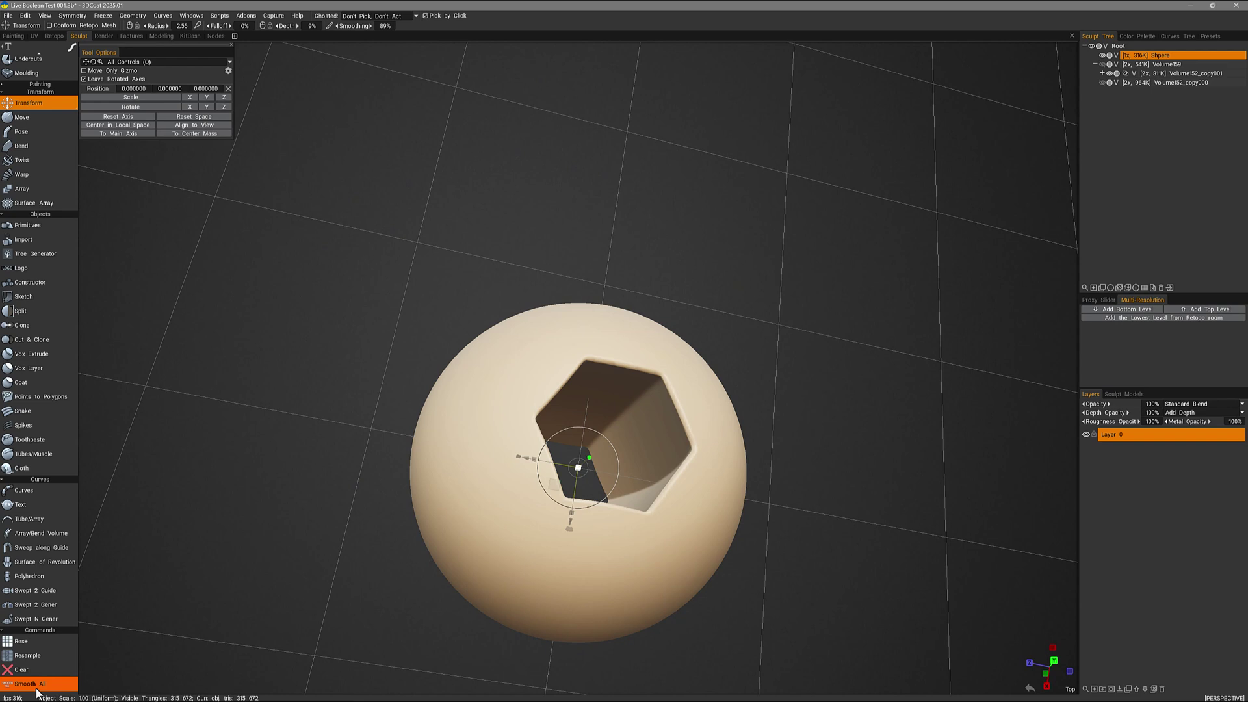
{"action": "left_click", "coordinate": [36, 690]}
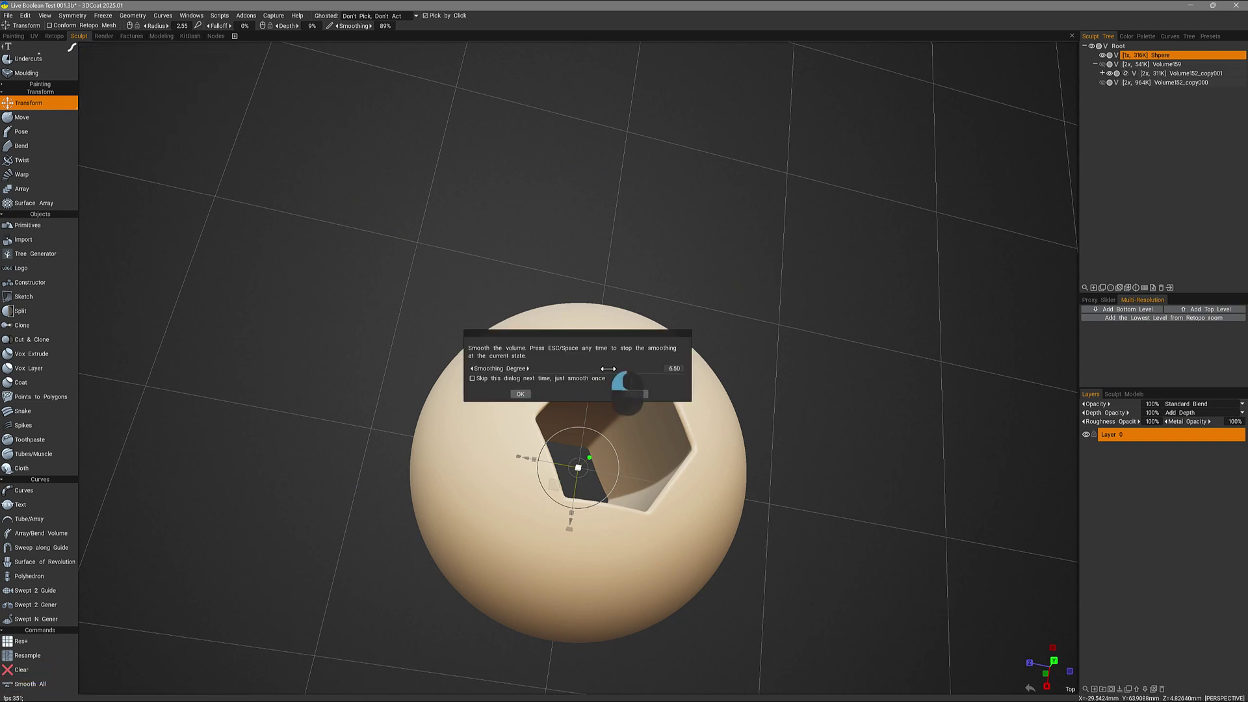
{"action": "left_click_drag", "start_coordinate": [608, 368], "coordinate": [606, 368]}
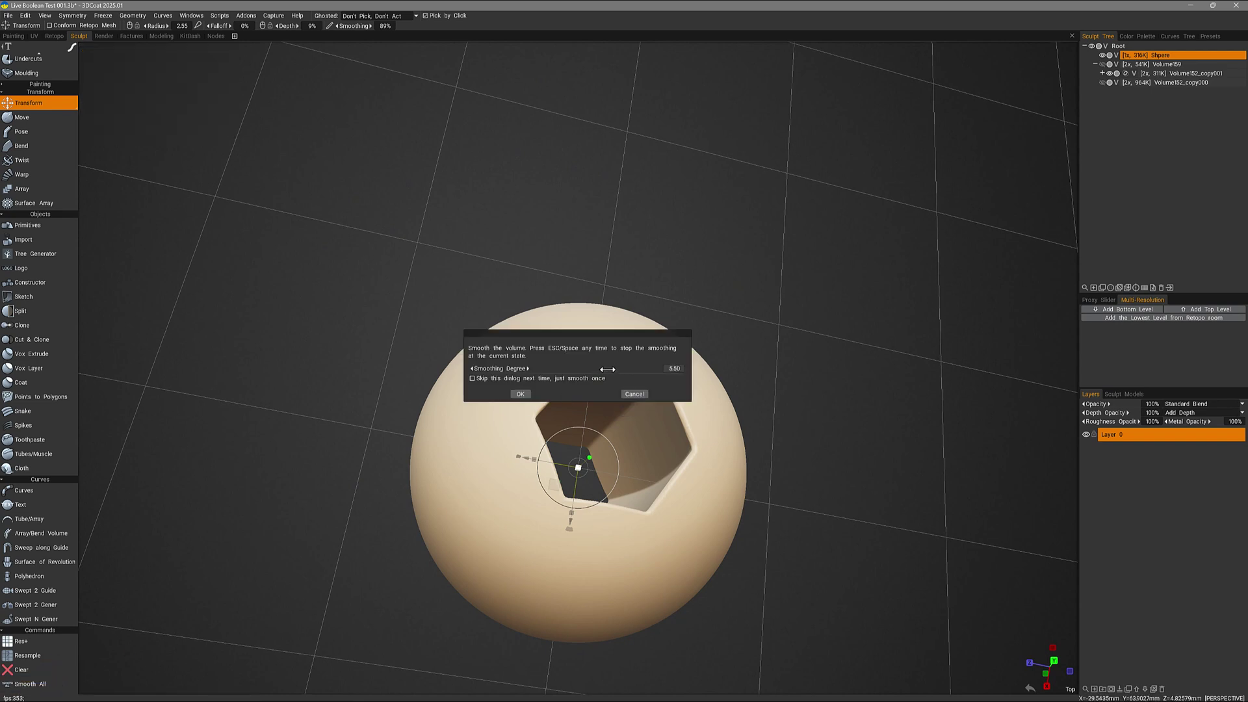
{"action": "left_click", "coordinate": [520, 393]}
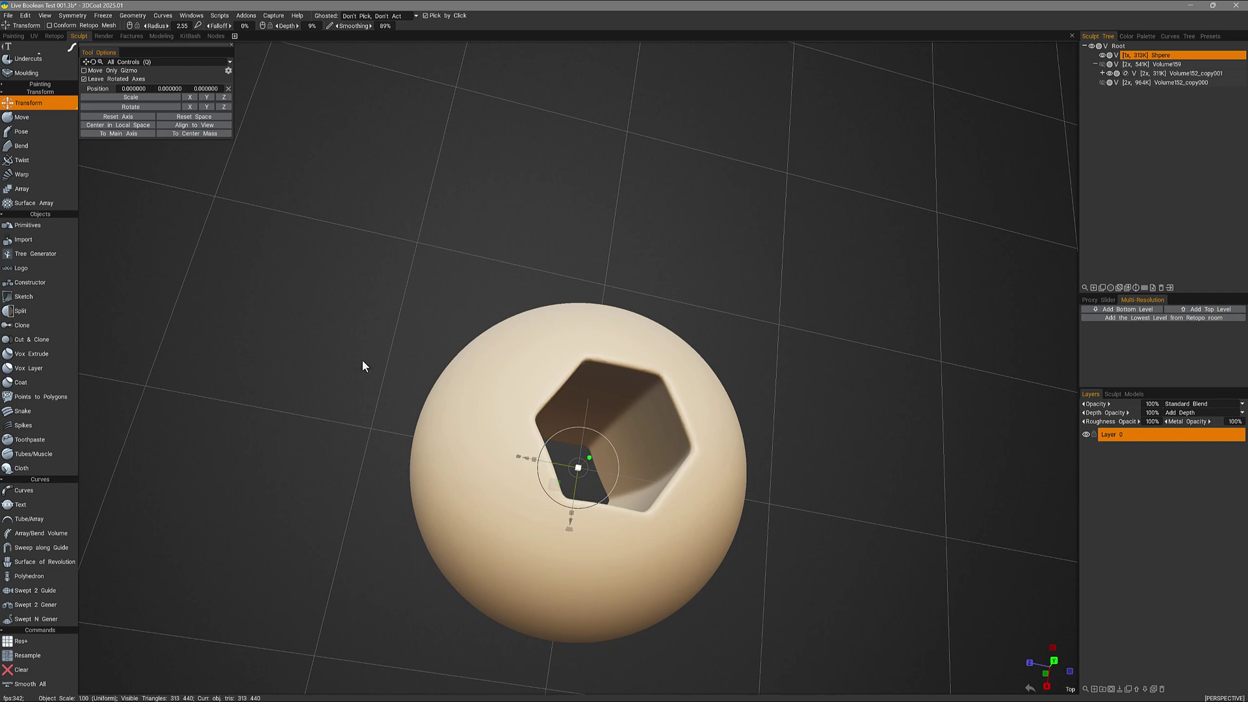
Double the density of the hollowed sphere twice to bring it to 4x.
{"action": "mouse_move", "coordinate": [362, 361]}
{"action": "left_mouse_down"}
{"action": "mouse_move", "coordinate": [372, 389]}
{"action": "mouse_move", "coordinate": [503, 396]}
{"action": "mouse_move", "coordinate": [520, 449]}
{"action": "left_mouse_up"}
{"action": "left_click_drag", "start_coordinate": [646, 400], "coordinate": [623, 409]}
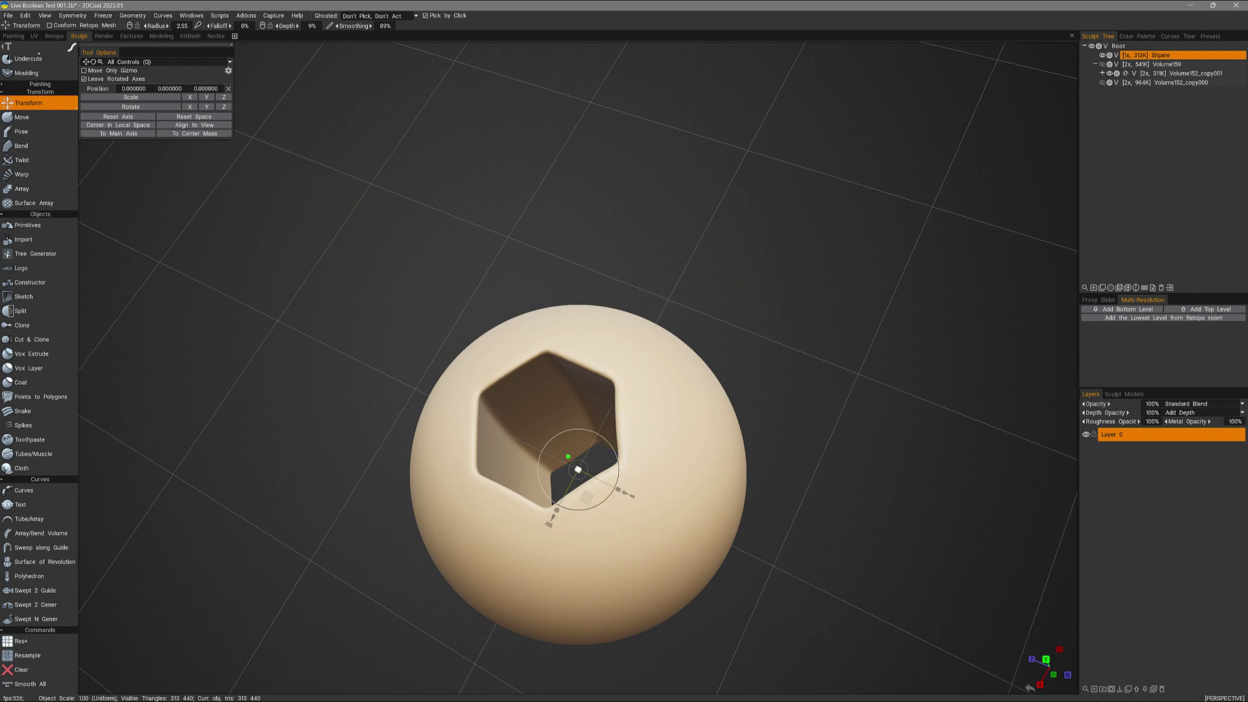
{"action": "right_click", "coordinate": [1165, 55]}
{"action": "mouse_move", "coordinate": [1164, 56]}
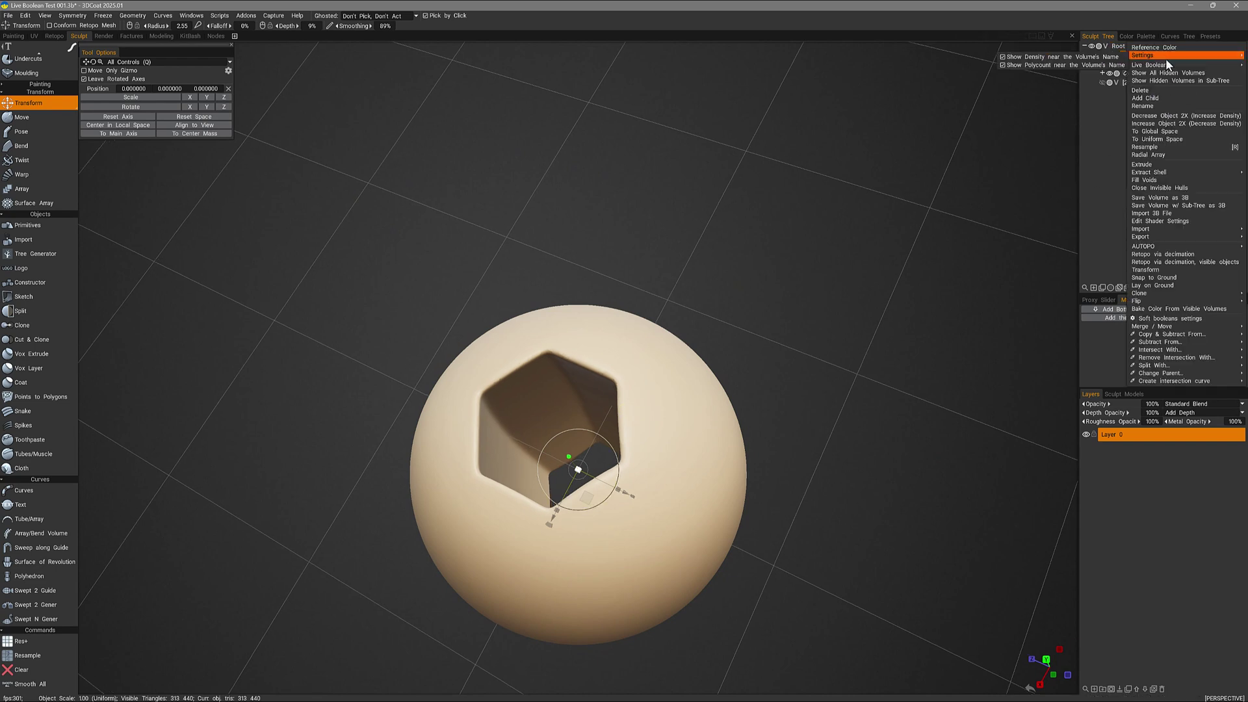
{"action": "left_click", "coordinate": [1148, 152]}
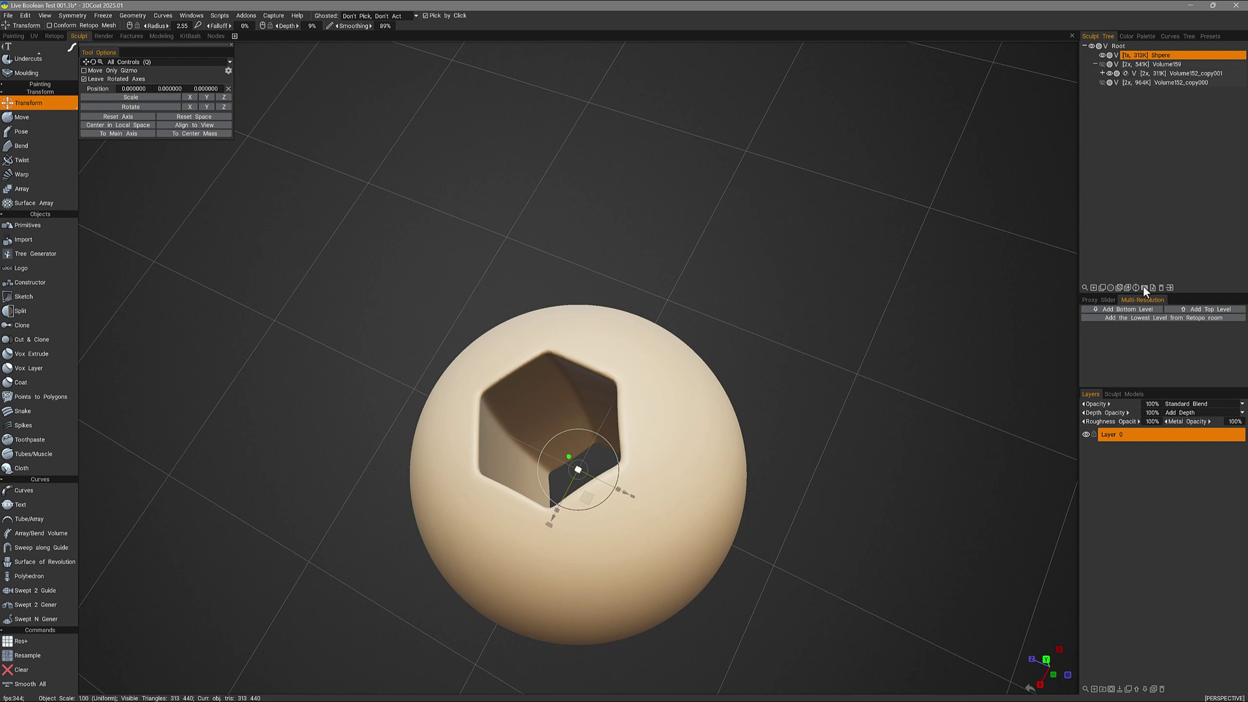
{"action": "left_click", "coordinate": [1144, 288]}
{"action": "left_click", "coordinate": [1144, 288]}
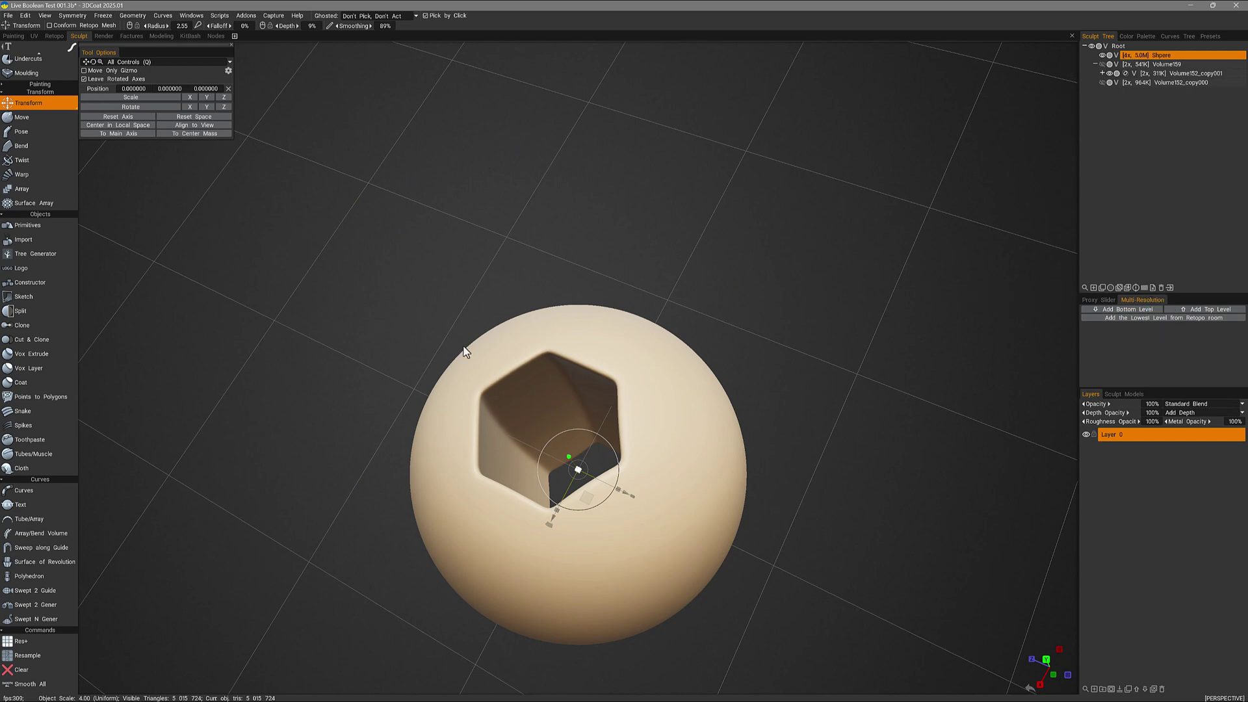
Hide the hollowed sphere, then show and select the solid sphere volume Volume152_copy000.
{"action": "mouse_move", "coordinate": [398, 464]}
{"action": "left_mouse_down"}
{"action": "mouse_move", "coordinate": [400, 476]}
{"action": "mouse_move", "coordinate": [479, 418]}
{"action": "mouse_move", "coordinate": [479, 354]}
{"action": "left_mouse_up"}
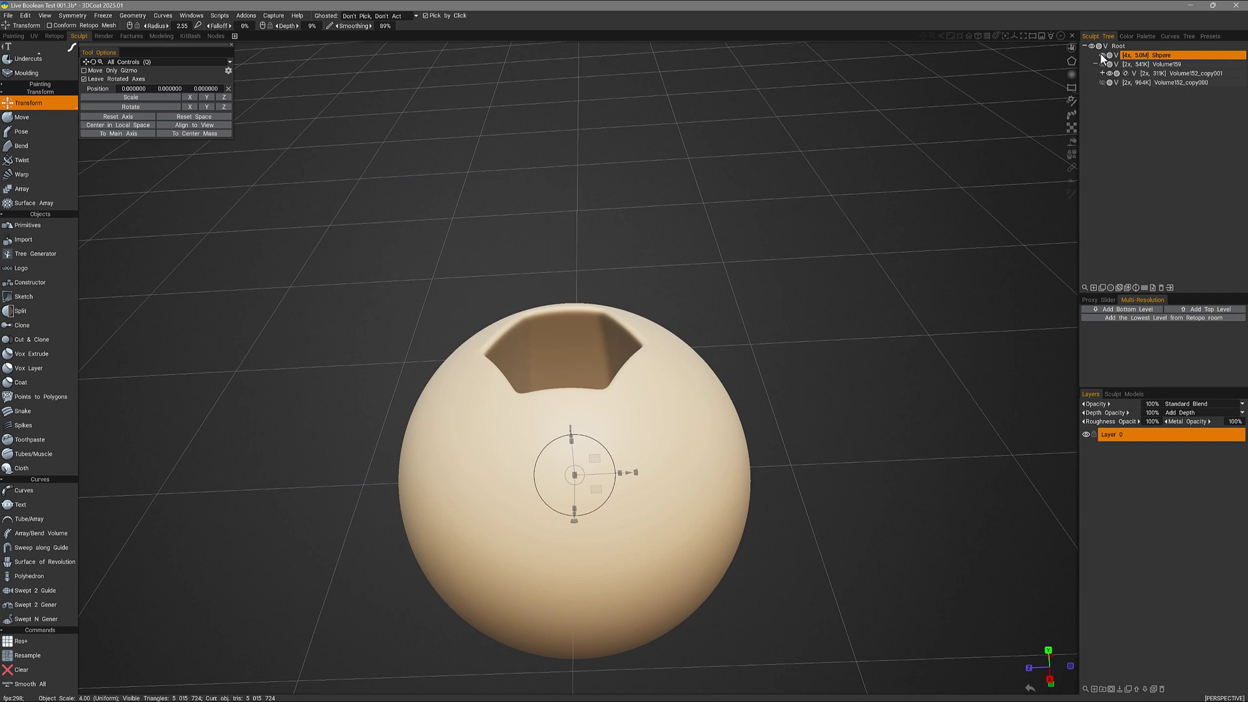
{"action": "left_click", "coordinate": [1101, 56]}
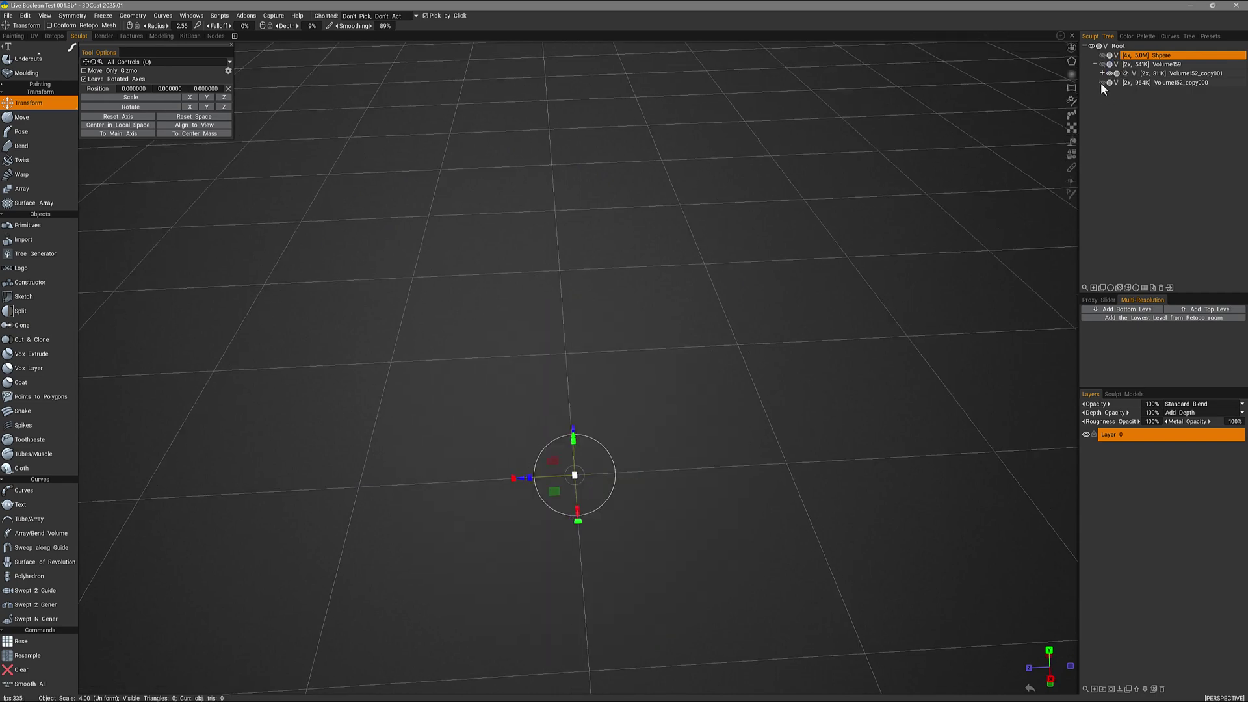
{"action": "left_click", "coordinate": [1101, 83]}
{"action": "left_click", "coordinate": [1171, 84]}
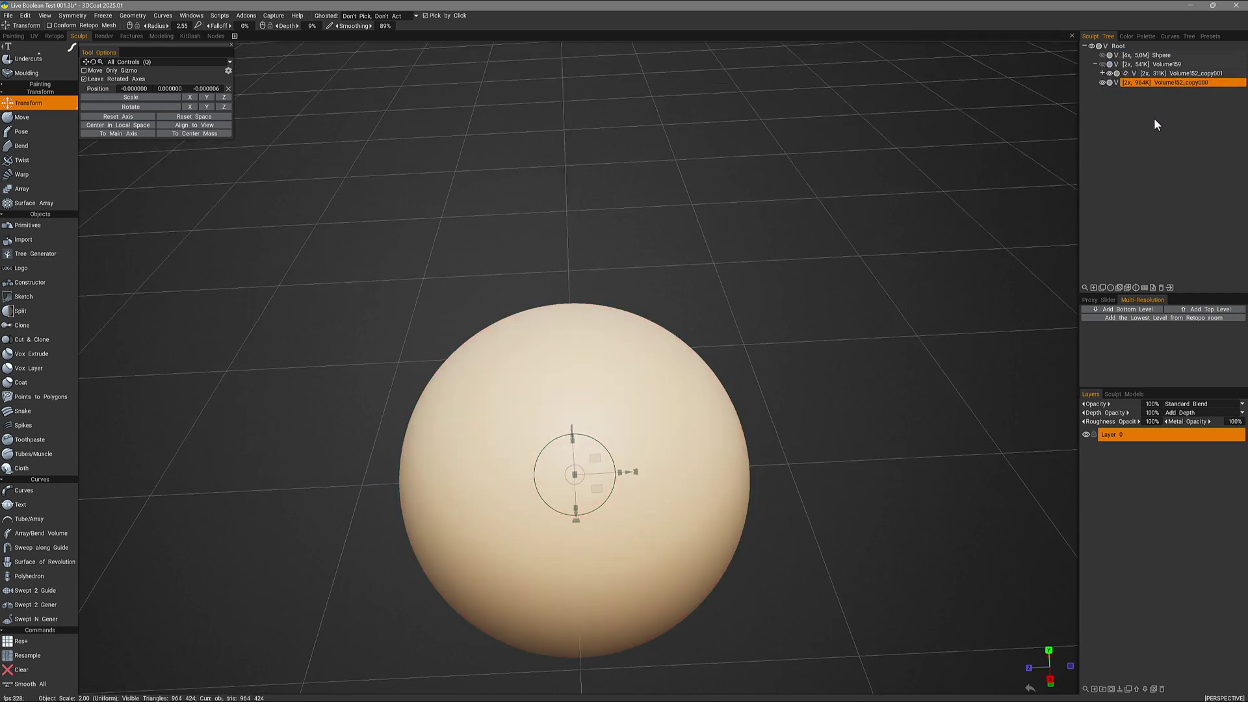
Start the Primitives tool and lower the hexagonal prism through the sphere, spanning about -103 to 123 vertically.
{"action": "mouse_move", "coordinate": [338, 513]}
{"action": "left_mouse_down"}
{"action": "mouse_move", "coordinate": [232, 552]}
{"action": "mouse_move", "coordinate": [200, 540]}
{"action": "mouse_move", "coordinate": [150, 325]}
{"action": "left_mouse_up"}
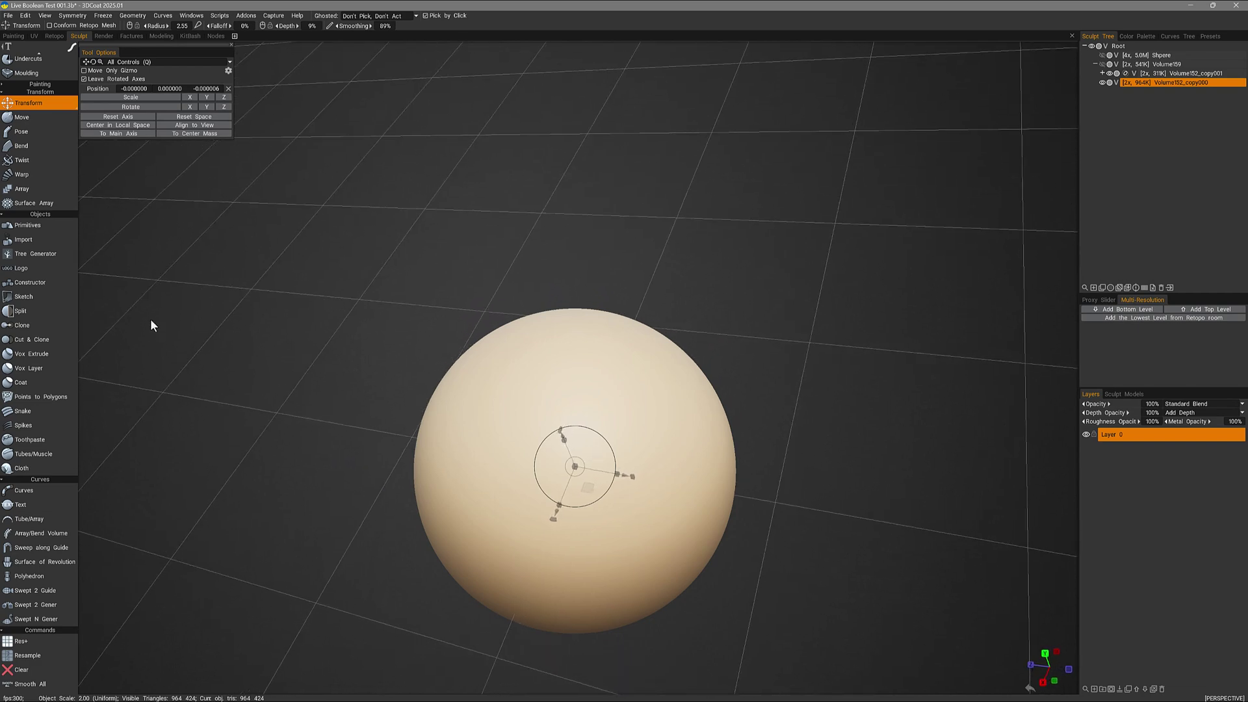
{"action": "left_click", "coordinate": [38, 224]}
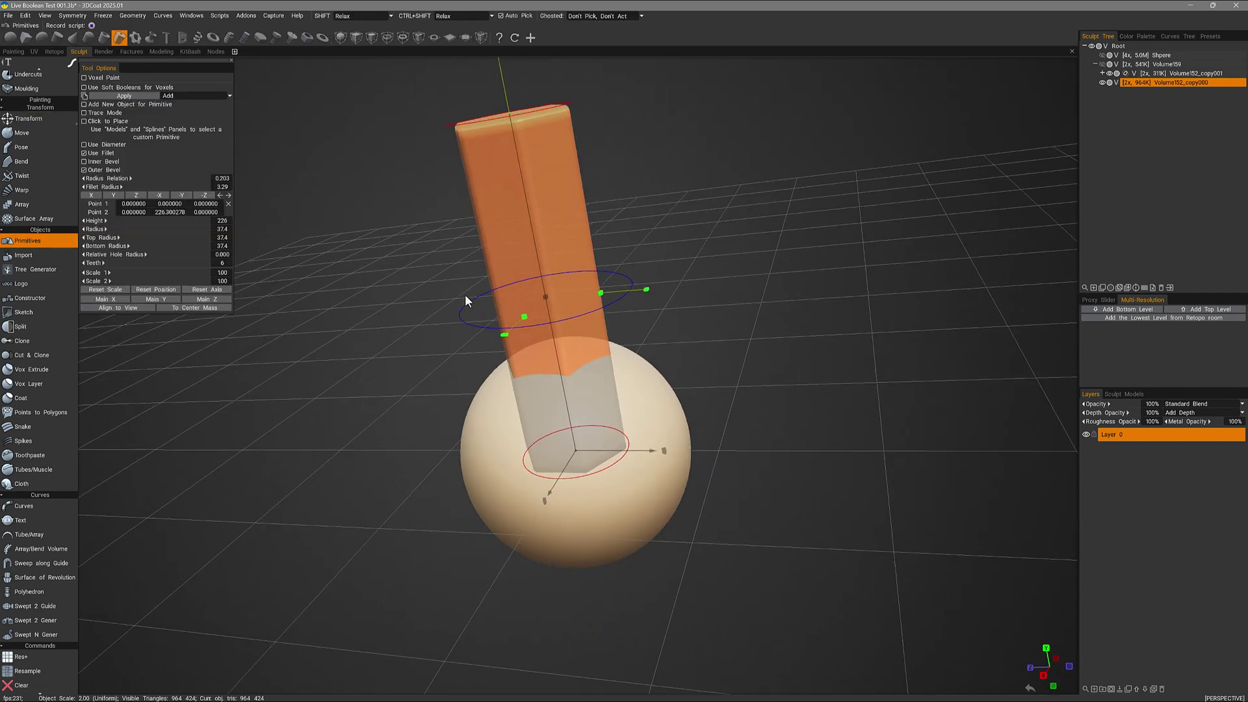
{"action": "left_click_drag", "start_coordinate": [543, 141], "coordinate": [548, 339]}
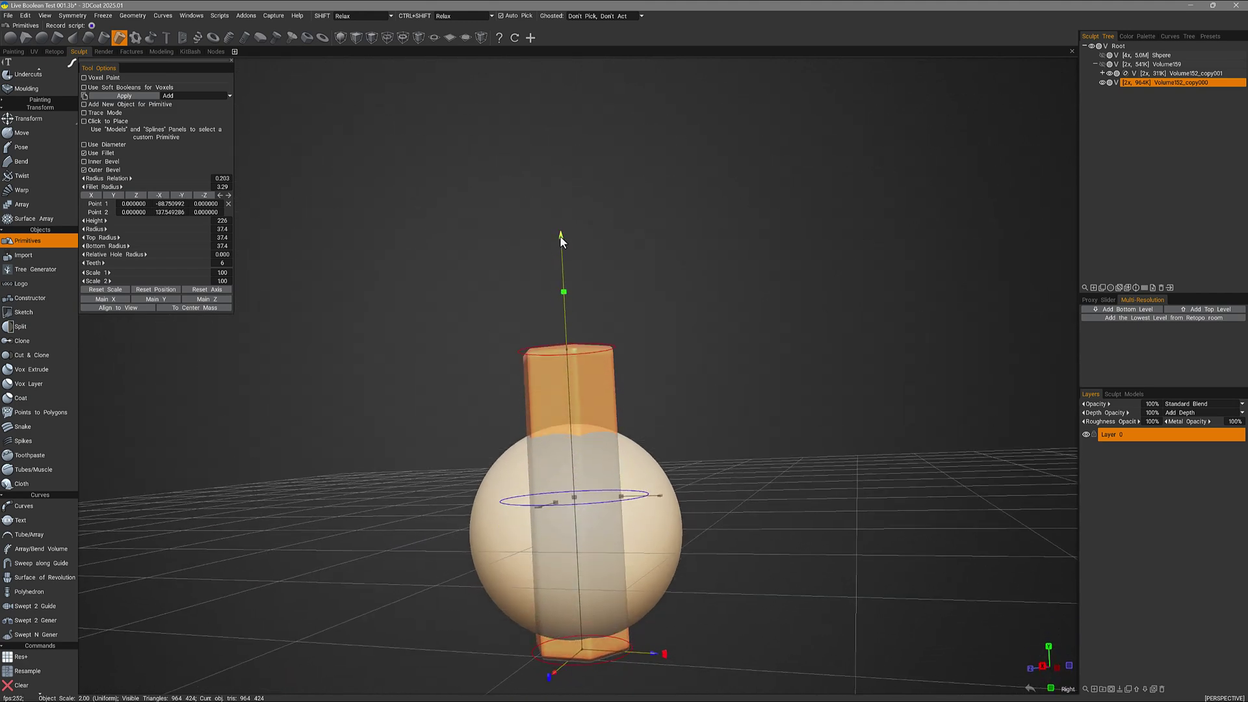
{"action": "left_click_drag", "start_coordinate": [559, 235], "coordinate": [561, 253]}
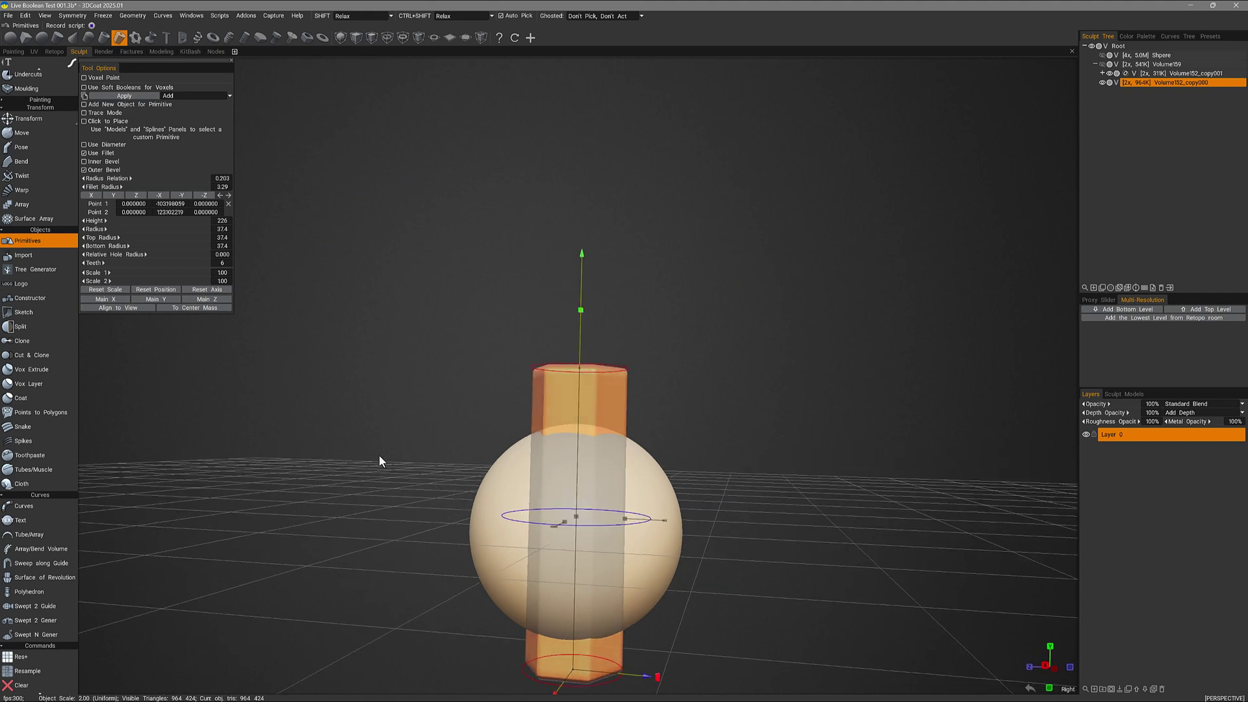
Enable soft booleans for voxels on the primitive and turn off taking the boolean radius from the brush.
{"action": "left_click", "coordinate": [83, 87]}
{"action": "left_click_drag", "start_coordinate": [325, 198], "coordinate": [263, 139]}
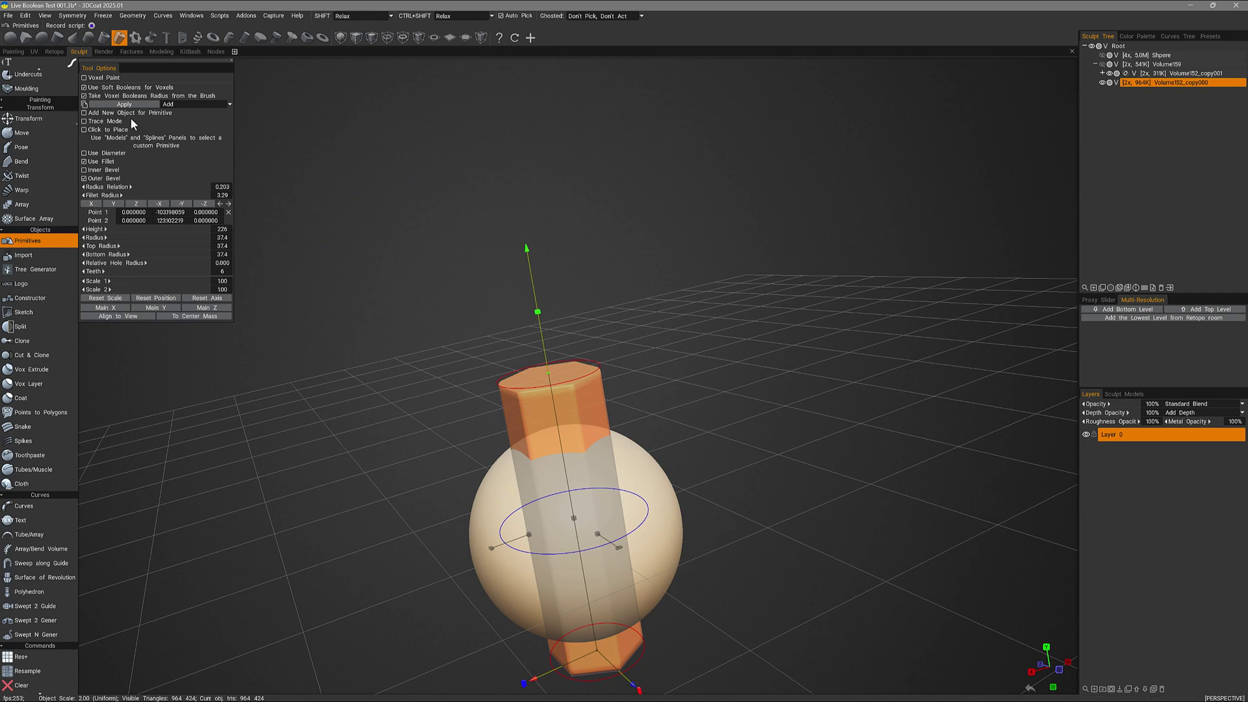
{"action": "left_click", "coordinate": [83, 95]}
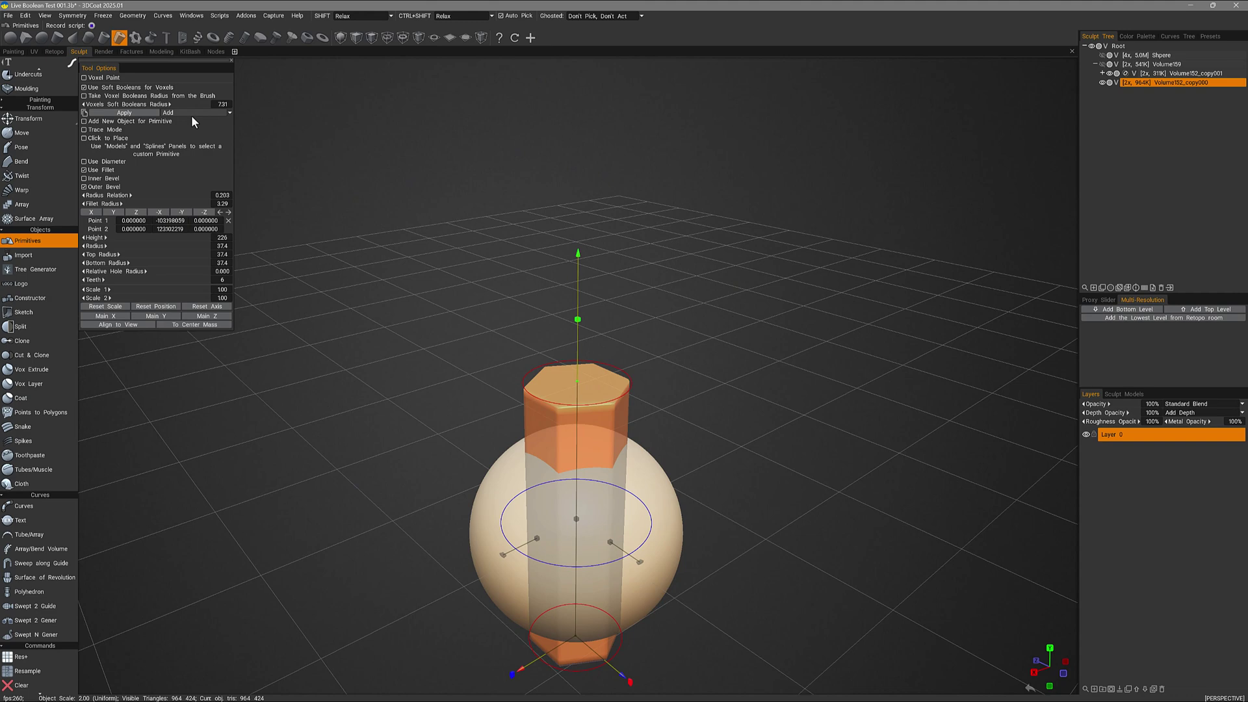
Try adding the hexagonal prism to the sphere with a voxel soft boolean radius of 1.32, and undo it.
{"action": "left_click_drag", "start_coordinate": [159, 104], "coordinate": [113, 105]}
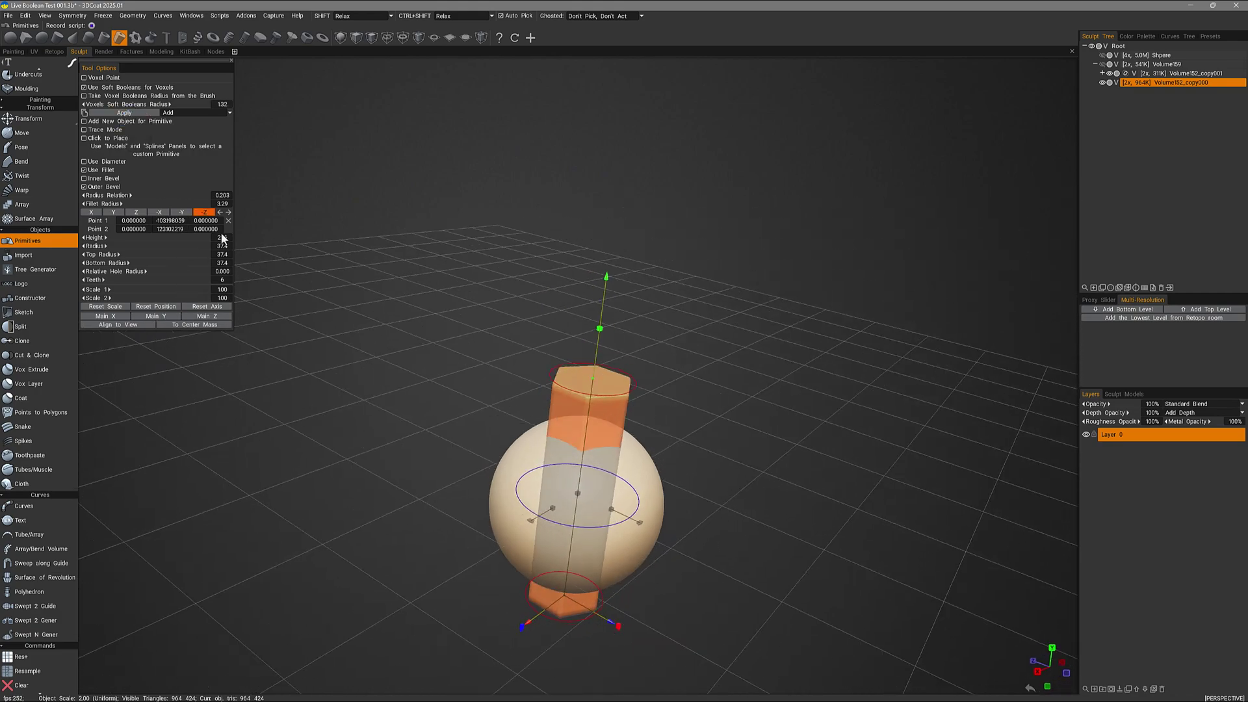
{"action": "left_click", "coordinate": [145, 113]}
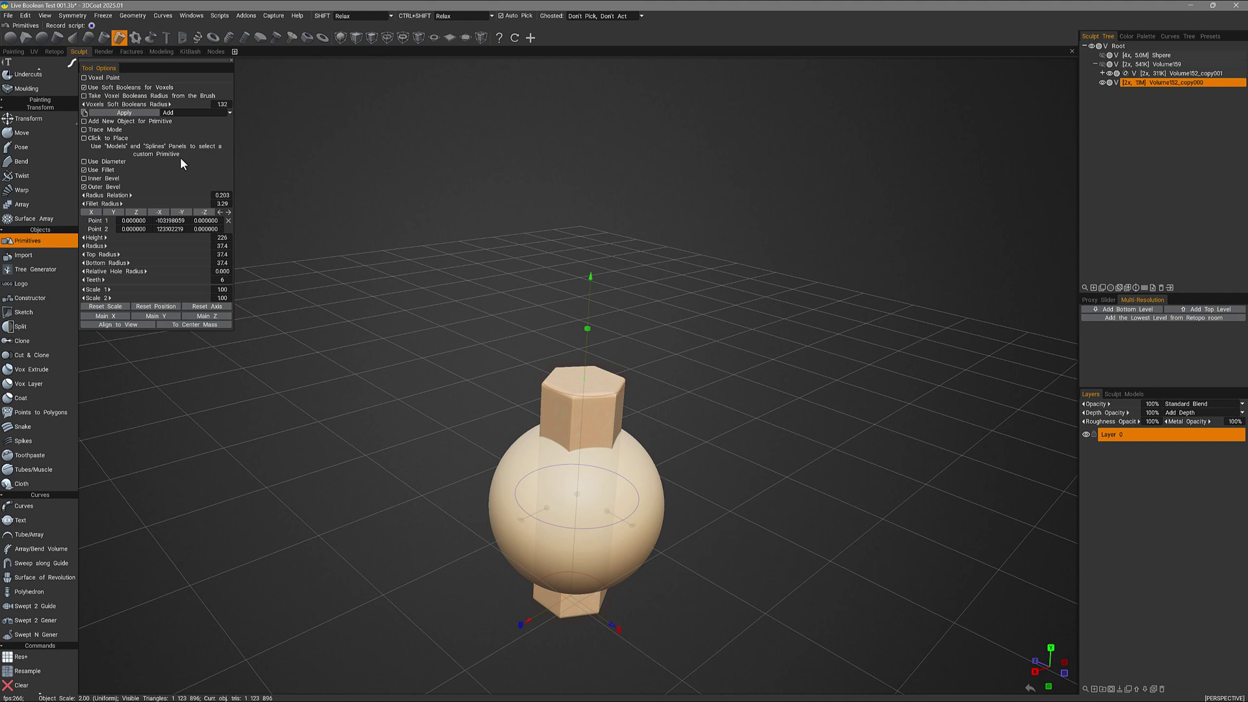
{"action": "scroll", "coordinate": [427, 614], "scroll_direction": "up", "scroll_amount": 5}
{"action": "middle_click_drag", "start_coordinate": [426, 614], "coordinate": [300, 473]}
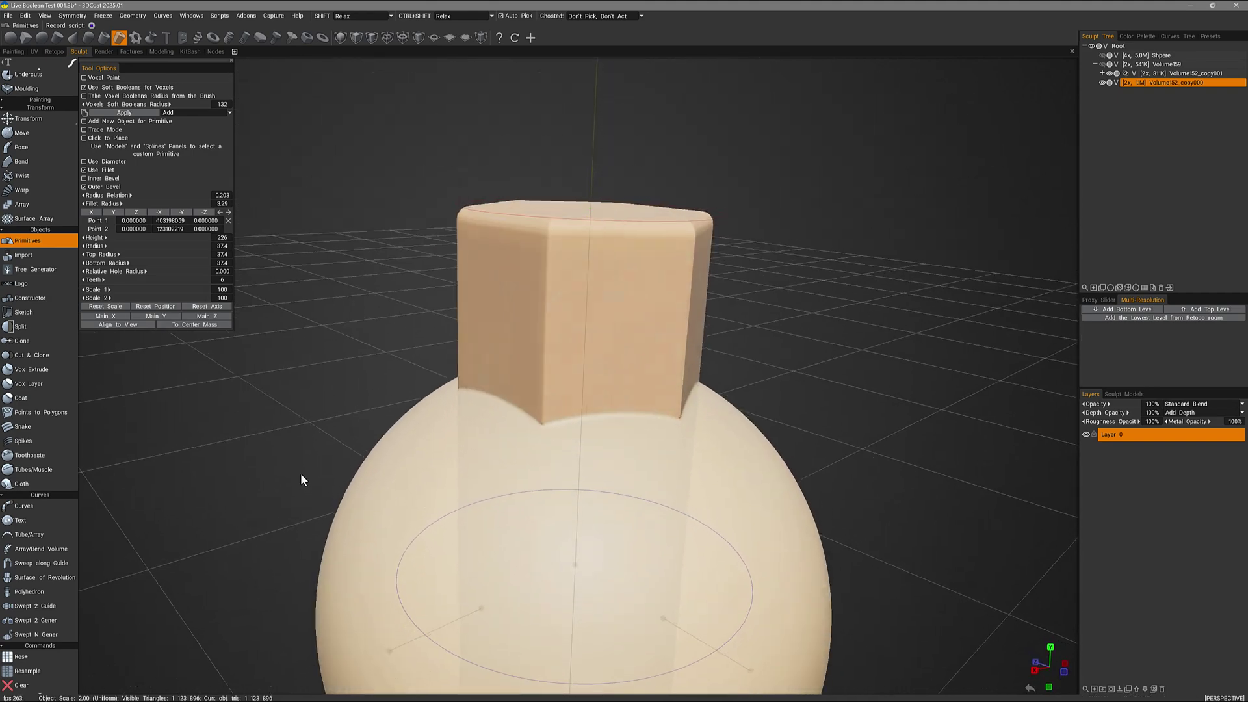
{"action": "key", "text": "ctrl+z"}
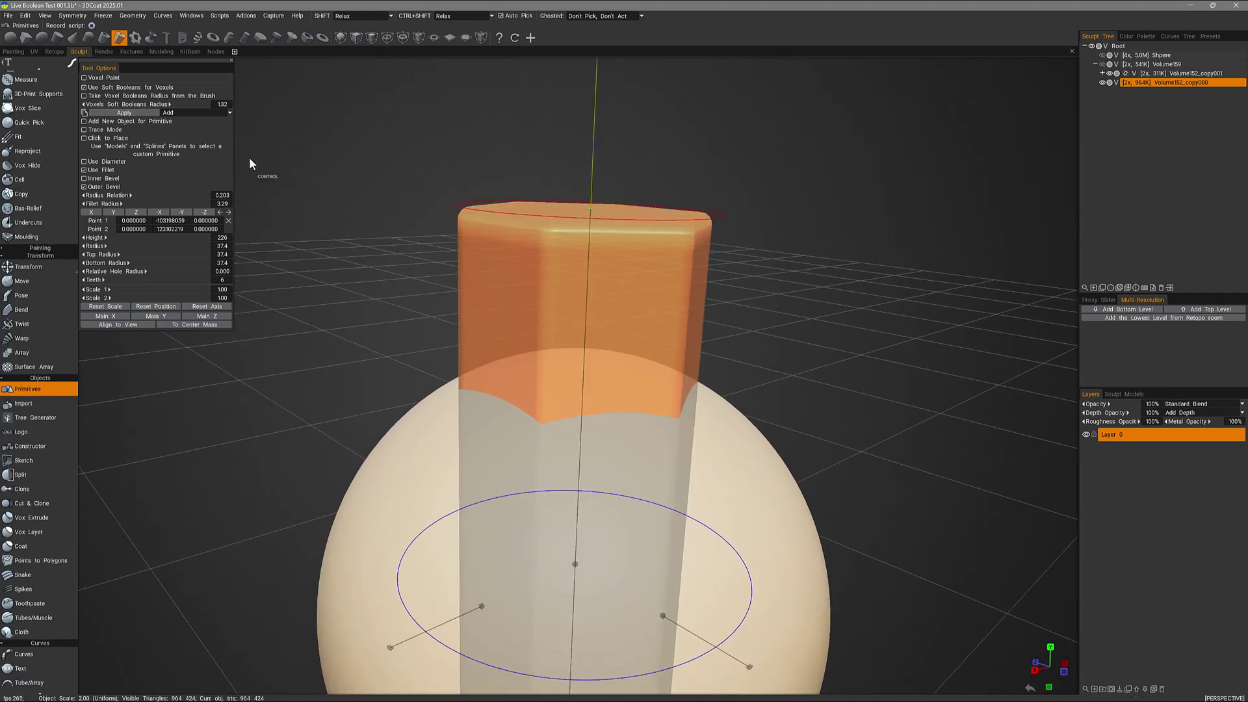
Take the voxel boolean radius from the brush, try adding the prism to the sphere, and undo the addition.
{"action": "left_click", "coordinate": [84, 95]}
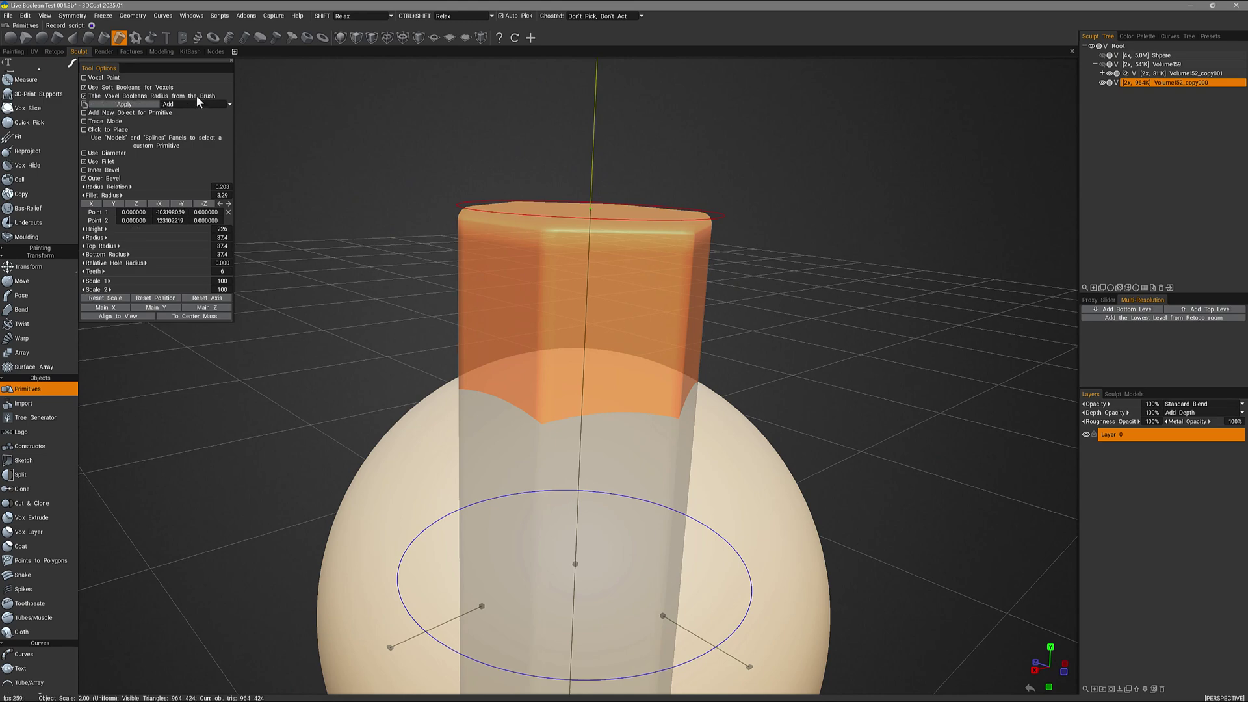
{"action": "middle_click_drag", "start_coordinate": [257, 149], "coordinate": [268, 149]}
{"action": "middle_click_drag", "start_coordinate": [420, 495], "coordinate": [240, 109]}
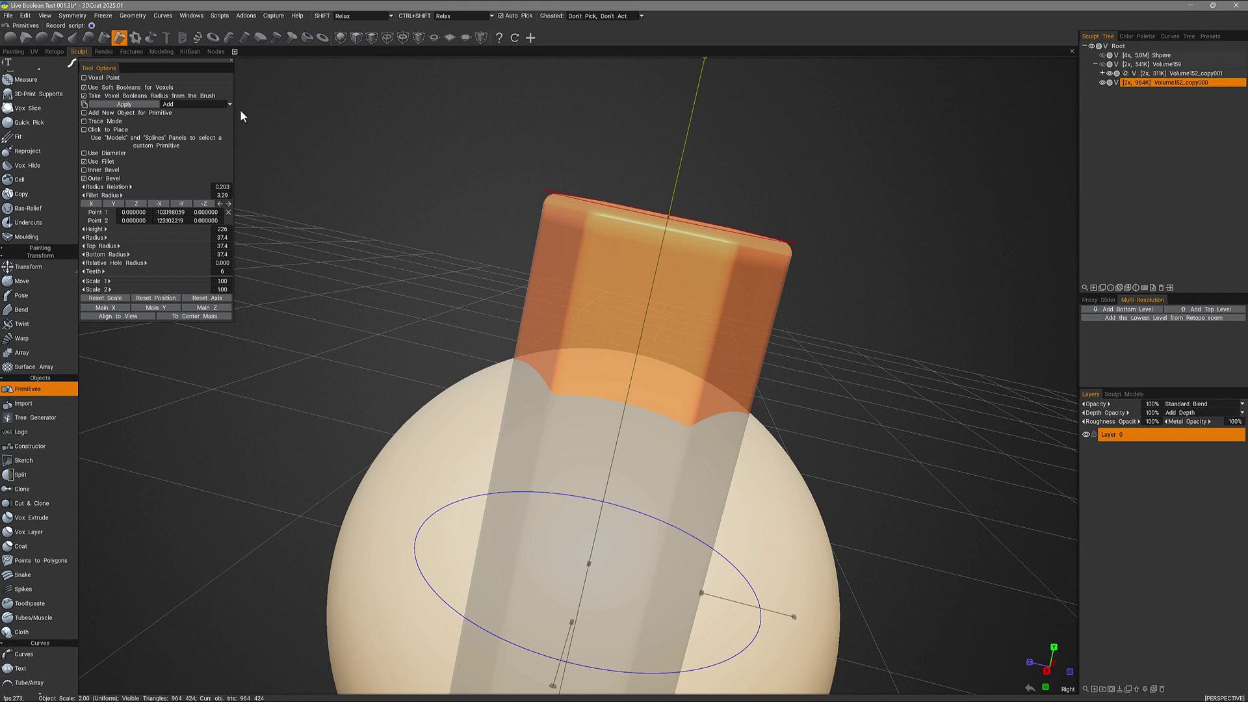
{"action": "left_click", "coordinate": [123, 104]}
{"action": "middle_click_drag", "start_coordinate": [320, 335], "coordinate": [448, 419]}
{"action": "key", "text": "ctrl+z"}
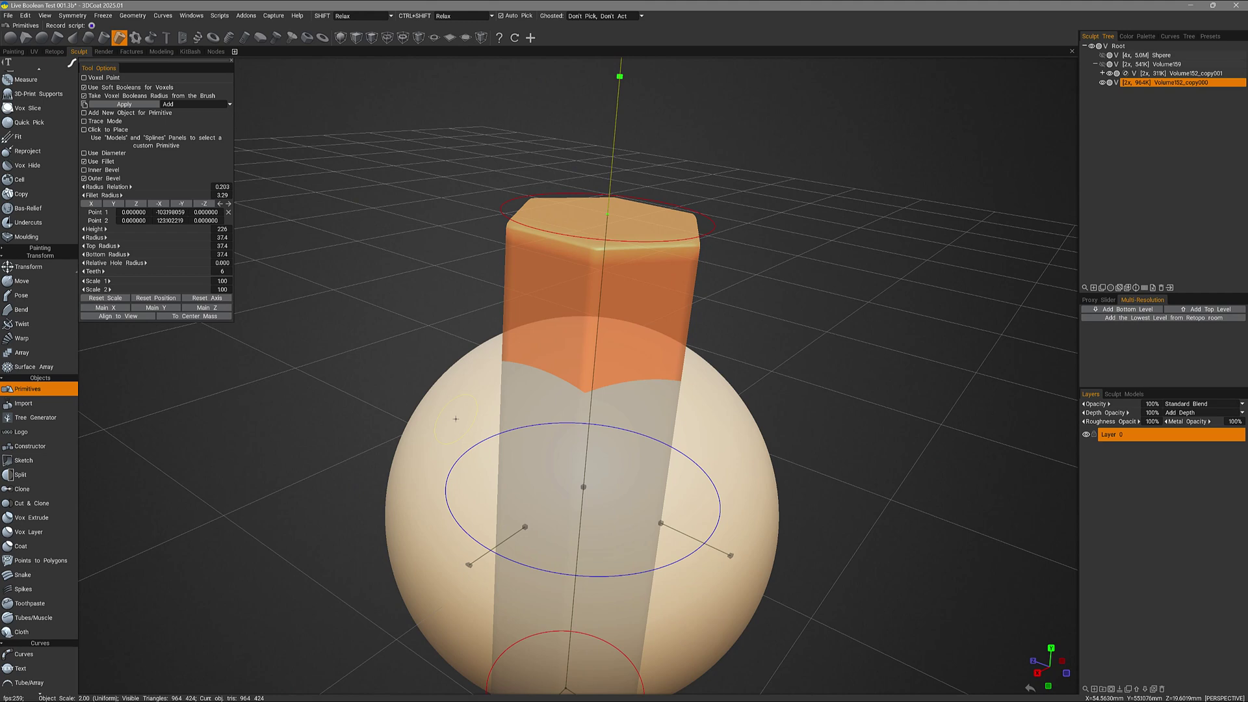
Resize the brush, add the prism to the sphere again with the brush-based boolean radius, and undo it.
{"action": "right_click_drag", "start_coordinate": [456, 418], "coordinate": [438, 417]}
{"action": "middle_click_drag", "start_coordinate": [340, 241], "coordinate": [286, 215]}
{"action": "left_click", "coordinate": [143, 105]}
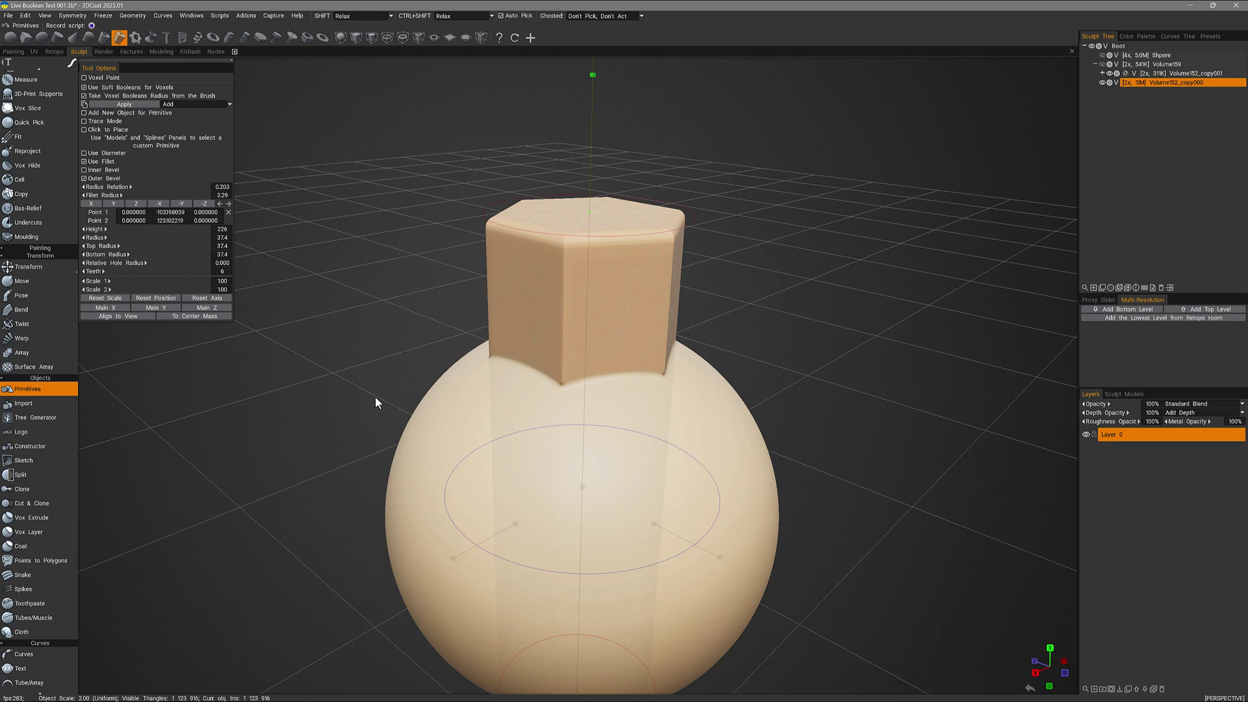
{"action": "key", "text": "ctrl+z"}
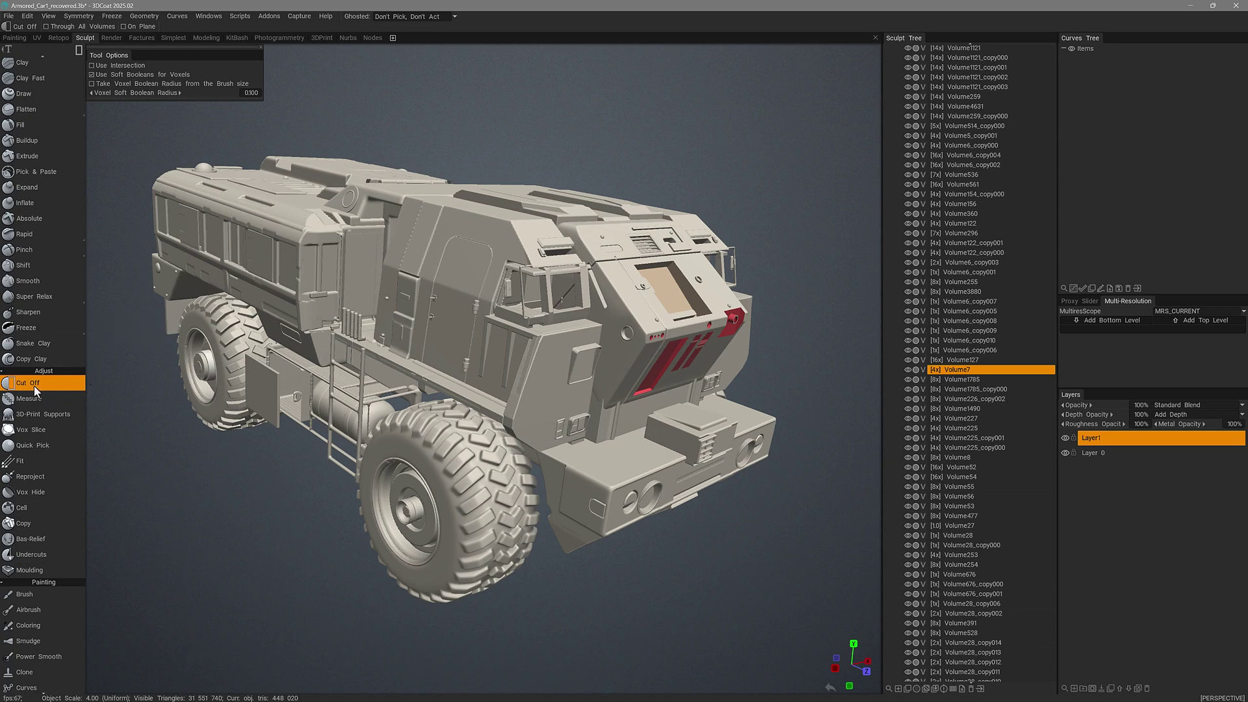
Make Cut Off take its voxel boolean radius from the brush size and choose the rounded rectangle cutting shape.
{"action": "left_click", "coordinate": [91, 83]}
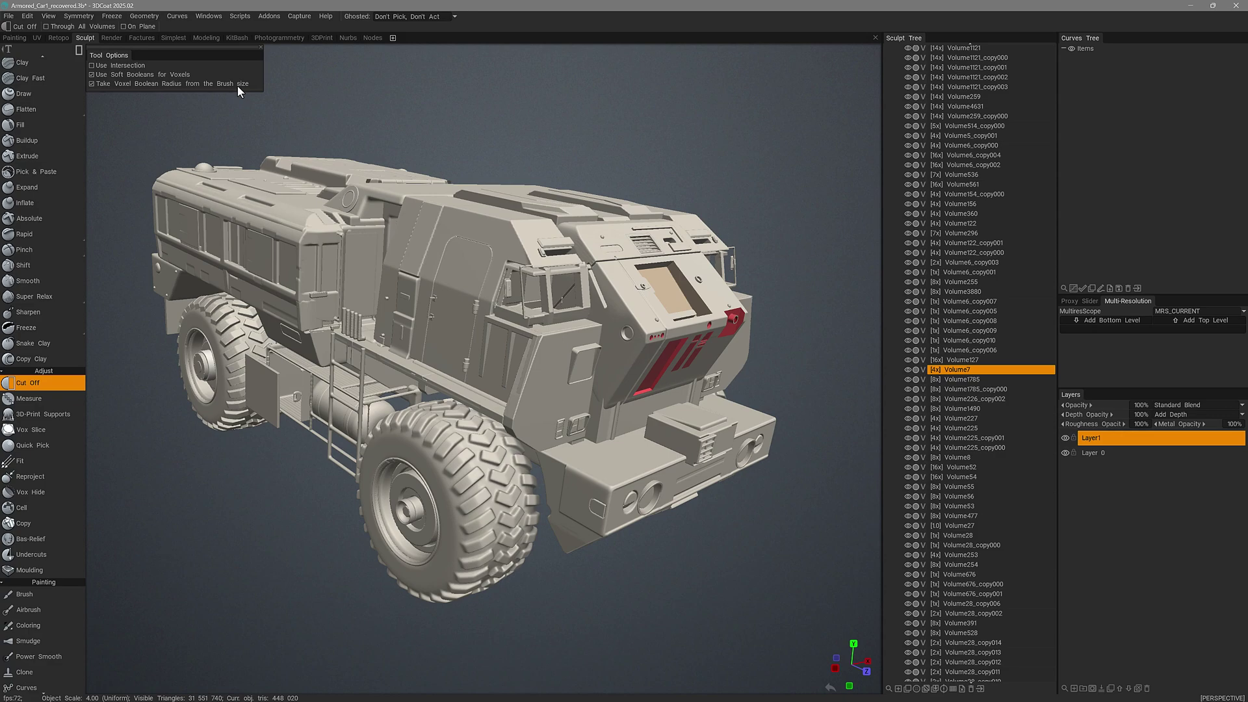
{"action": "left_click_drag", "start_coordinate": [483, 371], "coordinate": [549, 363], "text": "alt"}
{"action": "middle_click_drag", "start_coordinate": [481, 371], "coordinate": [481, 370]}
{"action": "left_click_drag", "start_coordinate": [523, 436], "coordinate": [514, 453], "text": "alt"}
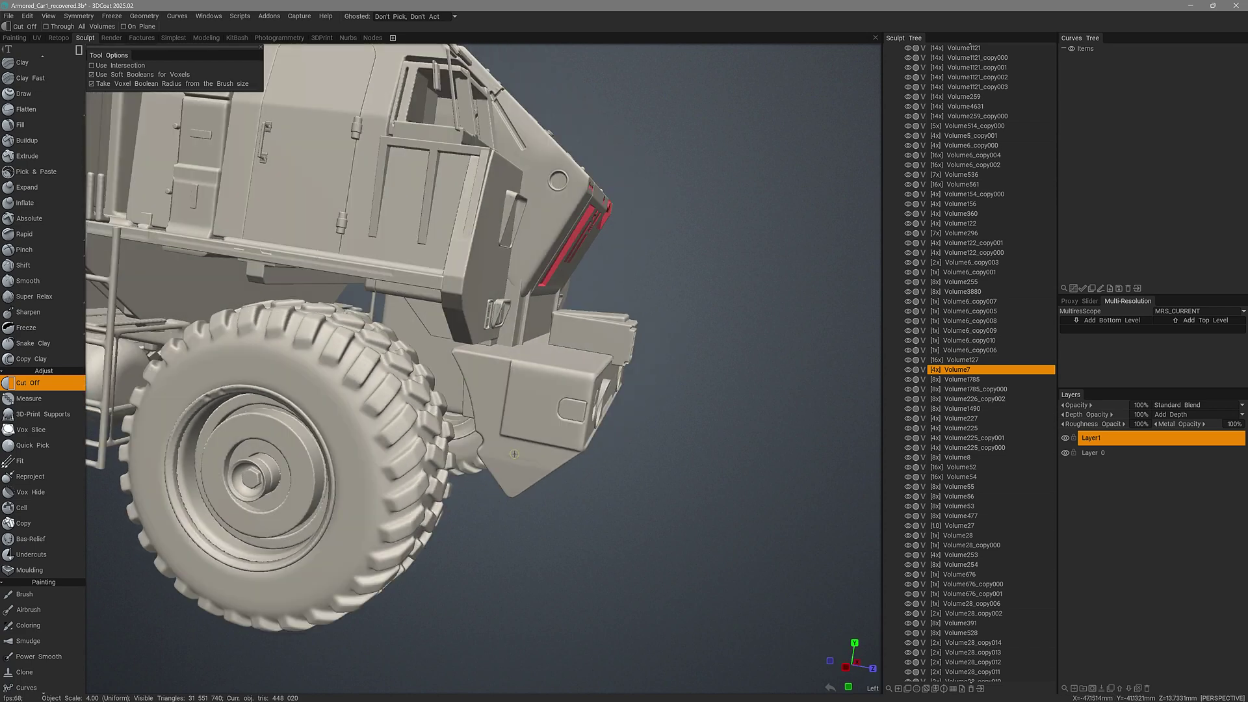
{"action": "key", "text": "e"}
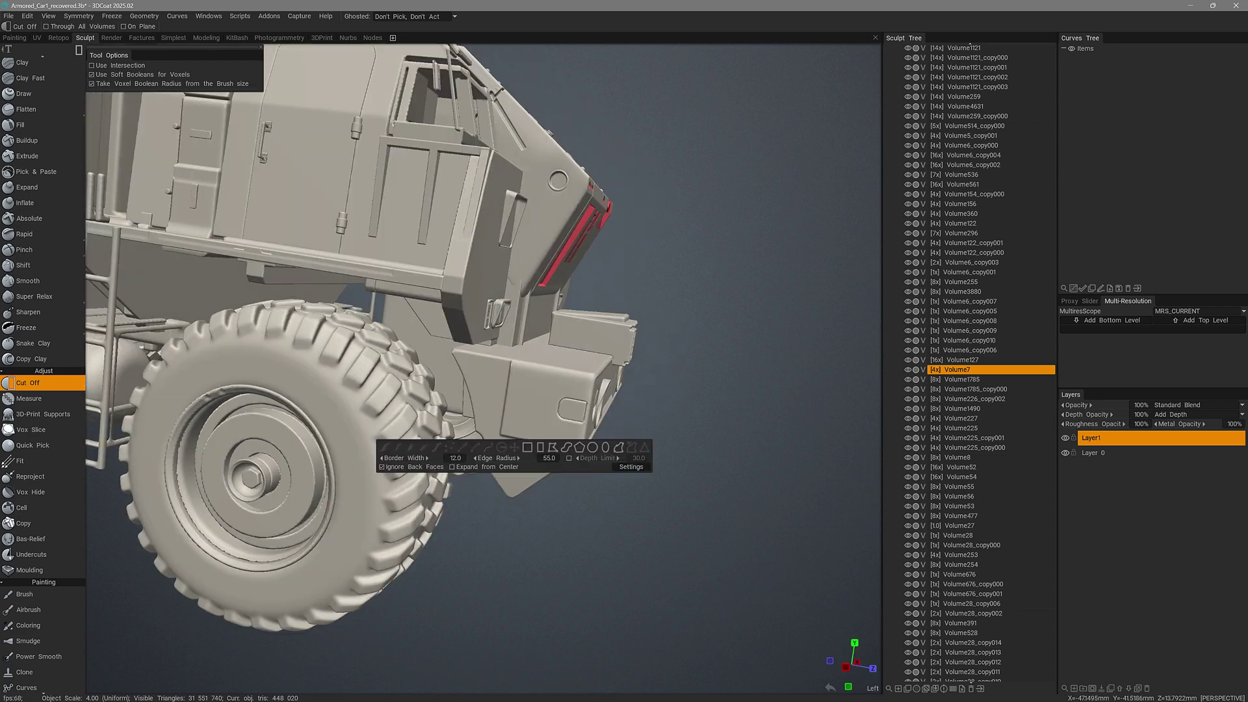
{"action": "left_click", "coordinate": [541, 447]}
Try cutting a rounded slot straight through the truck bumper's lower part from the side, and undo the cut.
{"action": "mouse_move", "coordinate": [511, 451]}
{"action": "left_mouse_down", "text": "alt"}
{"action": "mouse_move", "coordinate": [492, 453]}
{"action": "mouse_move", "coordinate": [519, 442]}
{"action": "left_mouse_up", "text": "alt"}
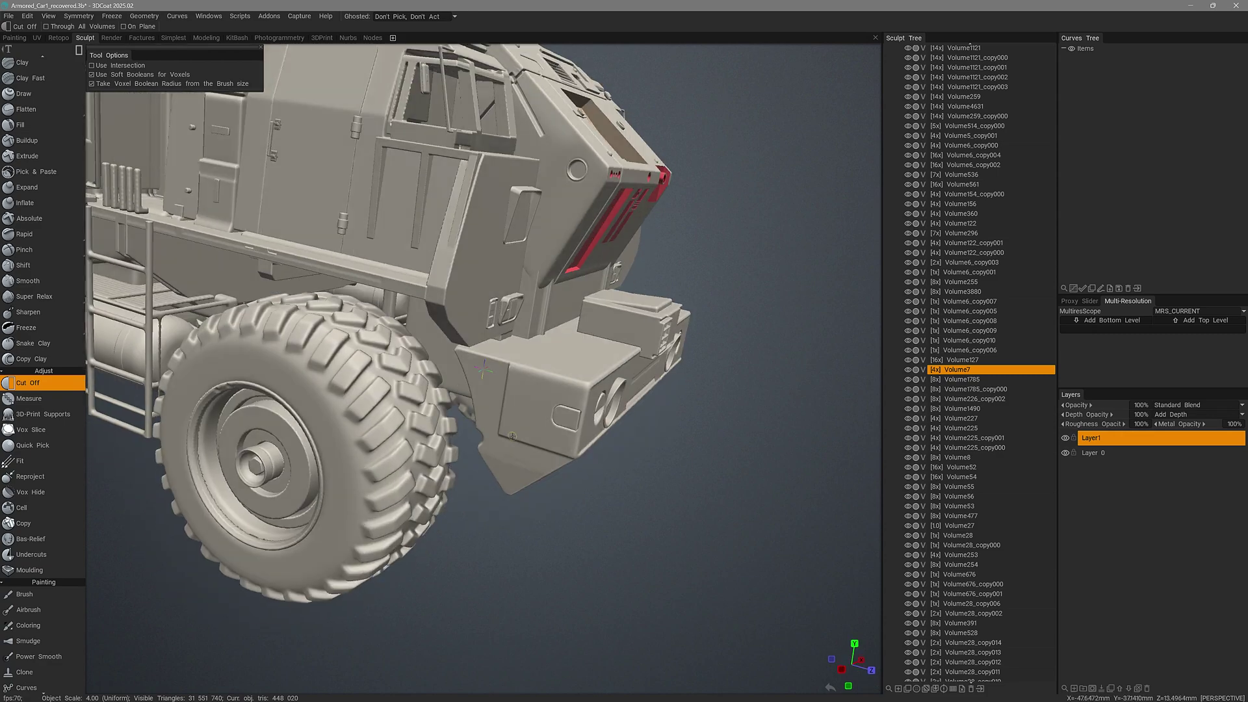
{"action": "right_click_drag", "start_coordinate": [520, 442], "coordinate": [544, 396], "text": "alt"}
{"action": "middle_click_drag", "start_coordinate": [545, 396], "coordinate": [544, 368], "text": "alt"}
{"action": "left_click_drag", "start_coordinate": [544, 368], "coordinate": [478, 426], "text": "alt"}
{"action": "scroll", "coordinate": [477, 426], "scroll_direction": "up", "scroll_amount": 4}
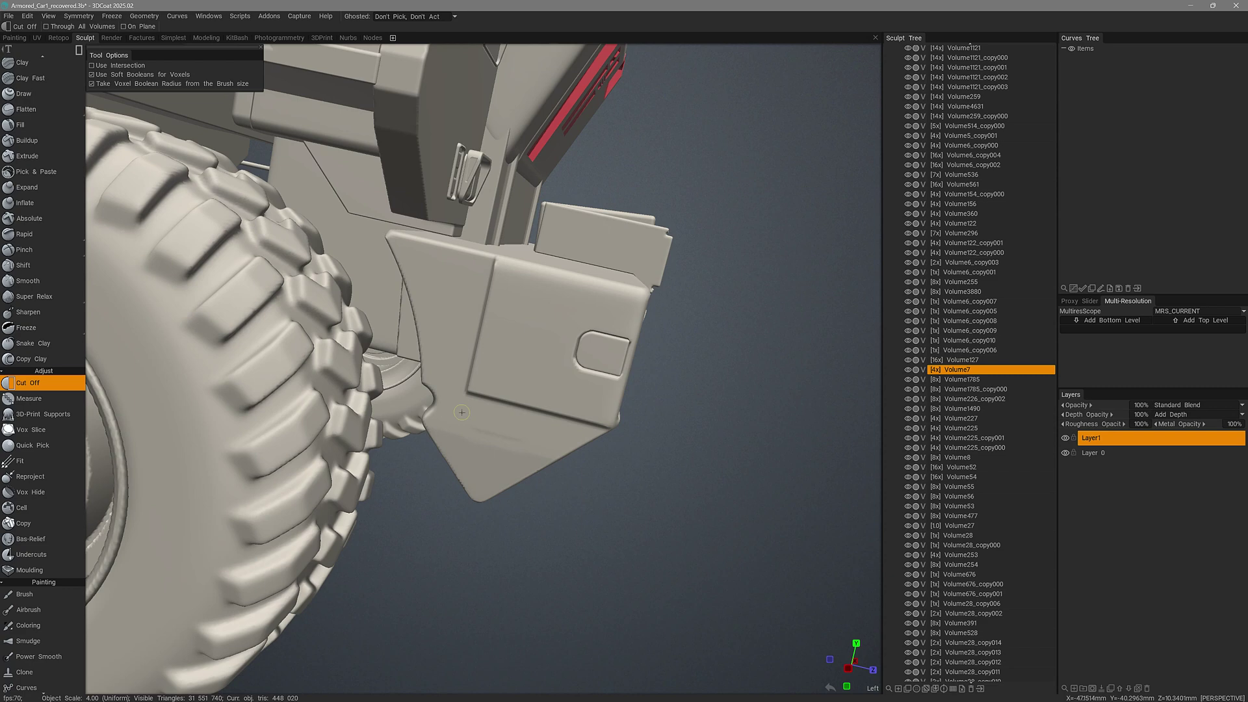
{"action": "left_click_drag", "start_coordinate": [461, 412], "coordinate": [543, 437]}
{"action": "middle_click_drag", "start_coordinate": [558, 459], "coordinate": [447, 501]}
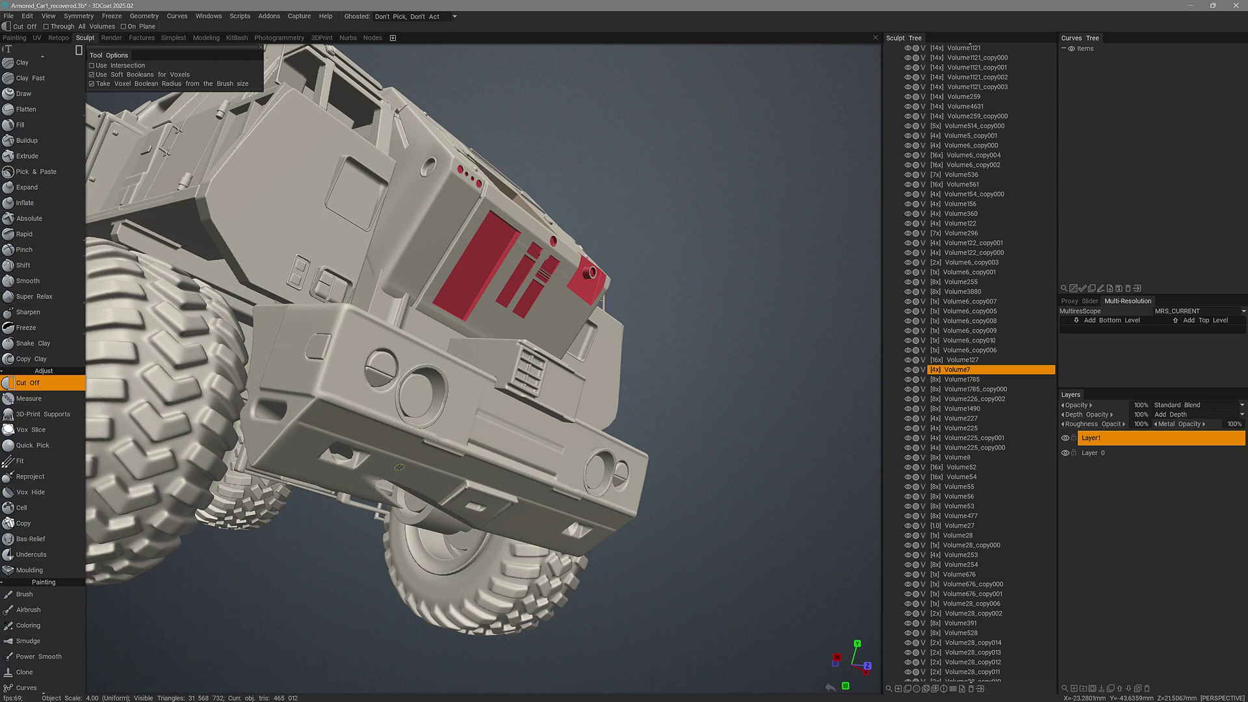
{"action": "middle_click_drag", "start_coordinate": [400, 466], "coordinate": [419, 496]}
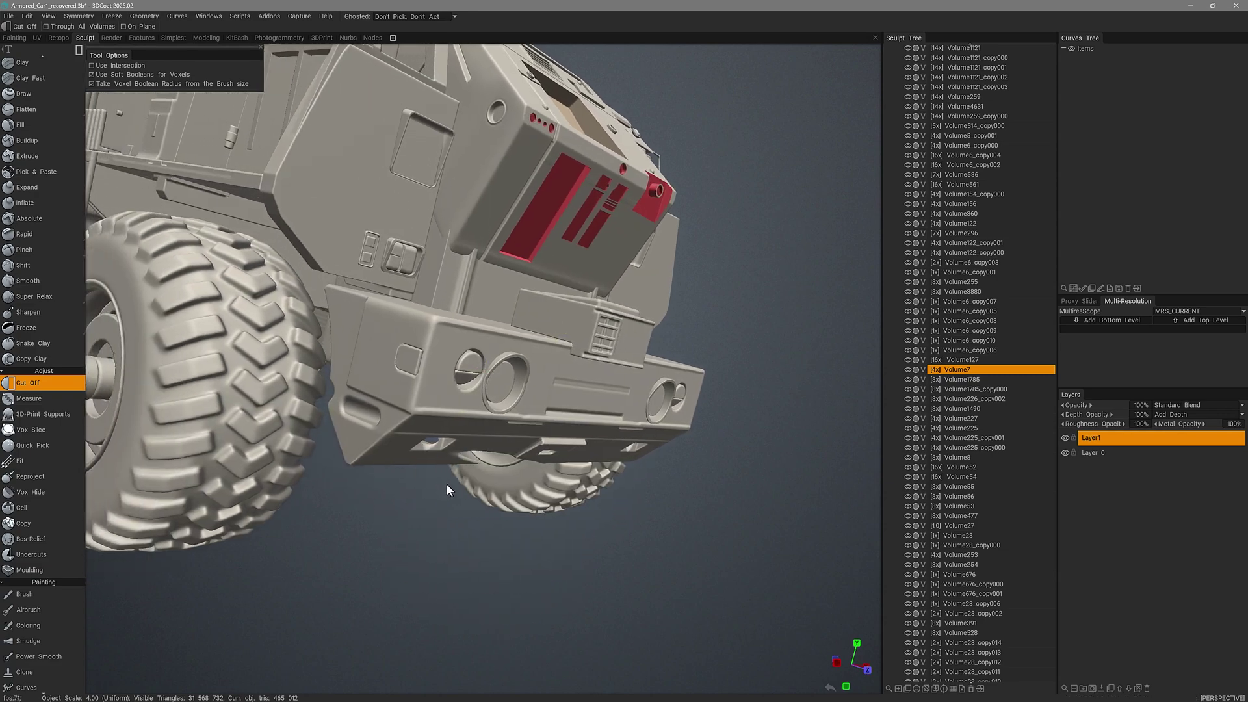
{"action": "middle_click_drag", "start_coordinate": [431, 384], "coordinate": [132, 42]}
{"action": "key", "text": "ctrl+z"}
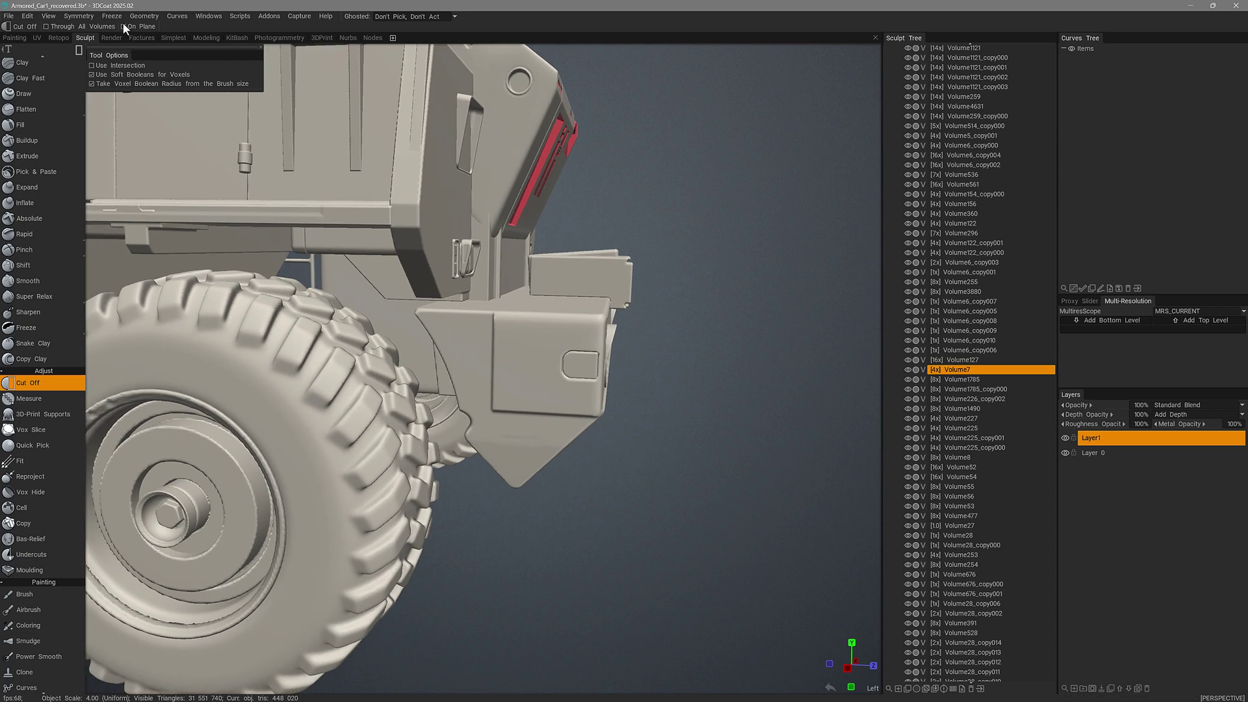
Enable On Plane for Cut Off and set the plane picking action to Pick Point & Direction (Local).
{"action": "left_click", "coordinate": [123, 26]}
{"action": "middle_click_drag", "start_coordinate": [518, 445], "coordinate": [525, 450]}
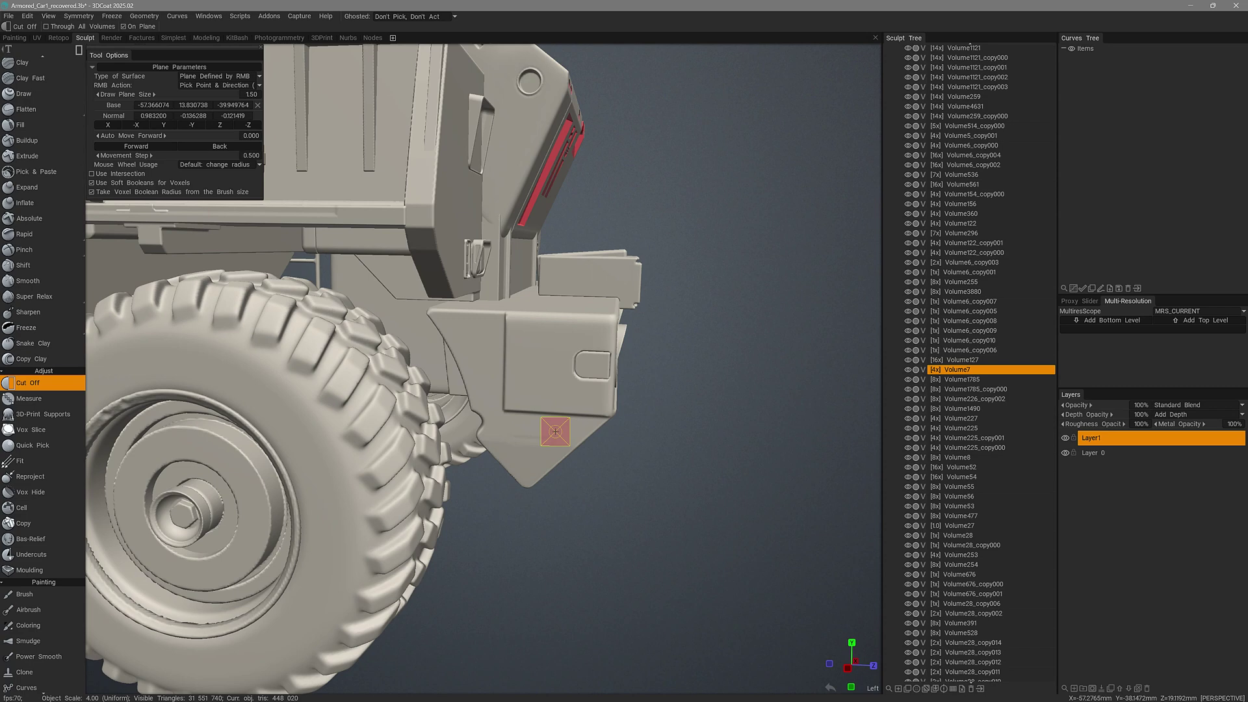
{"action": "middle_click_drag", "start_coordinate": [555, 431], "coordinate": [479, 434]}
{"action": "right_click_drag", "start_coordinate": [478, 434], "coordinate": [457, 454], "text": "alt"}
{"action": "middle_click_drag", "start_coordinate": [456, 455], "coordinate": [475, 345]}
{"action": "left_click", "coordinate": [208, 76]}
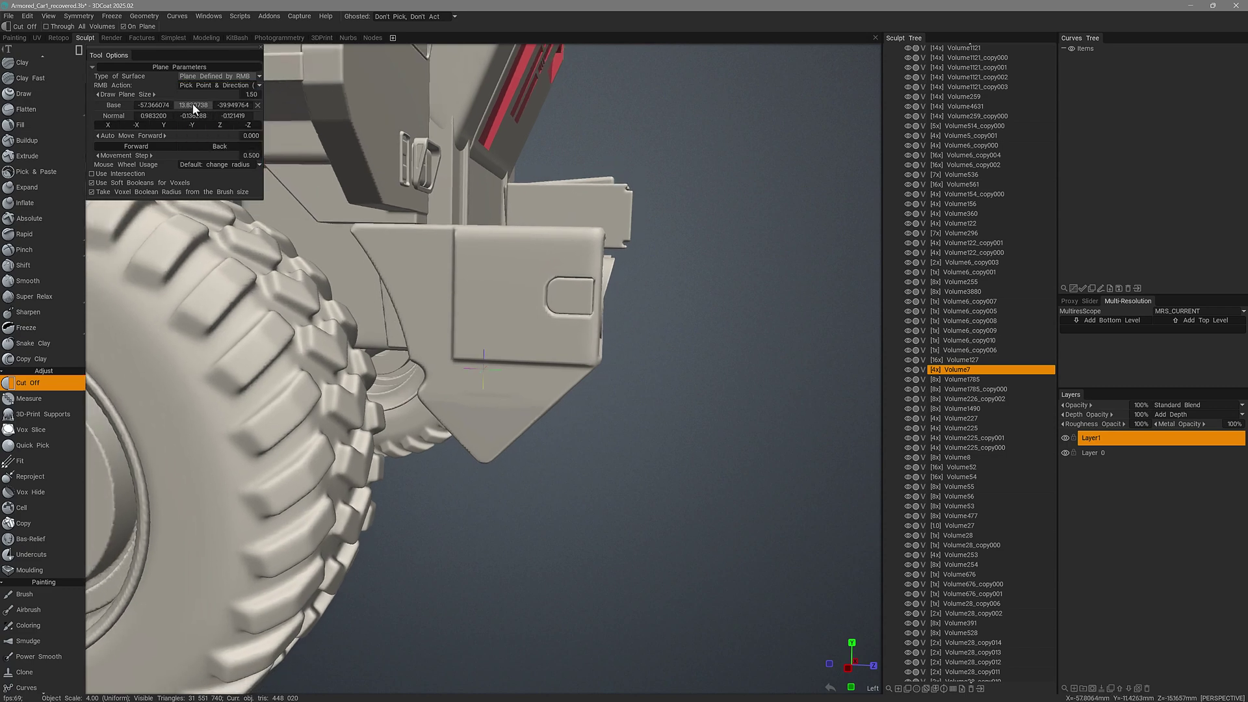
{"action": "left_click", "coordinate": [212, 85]}
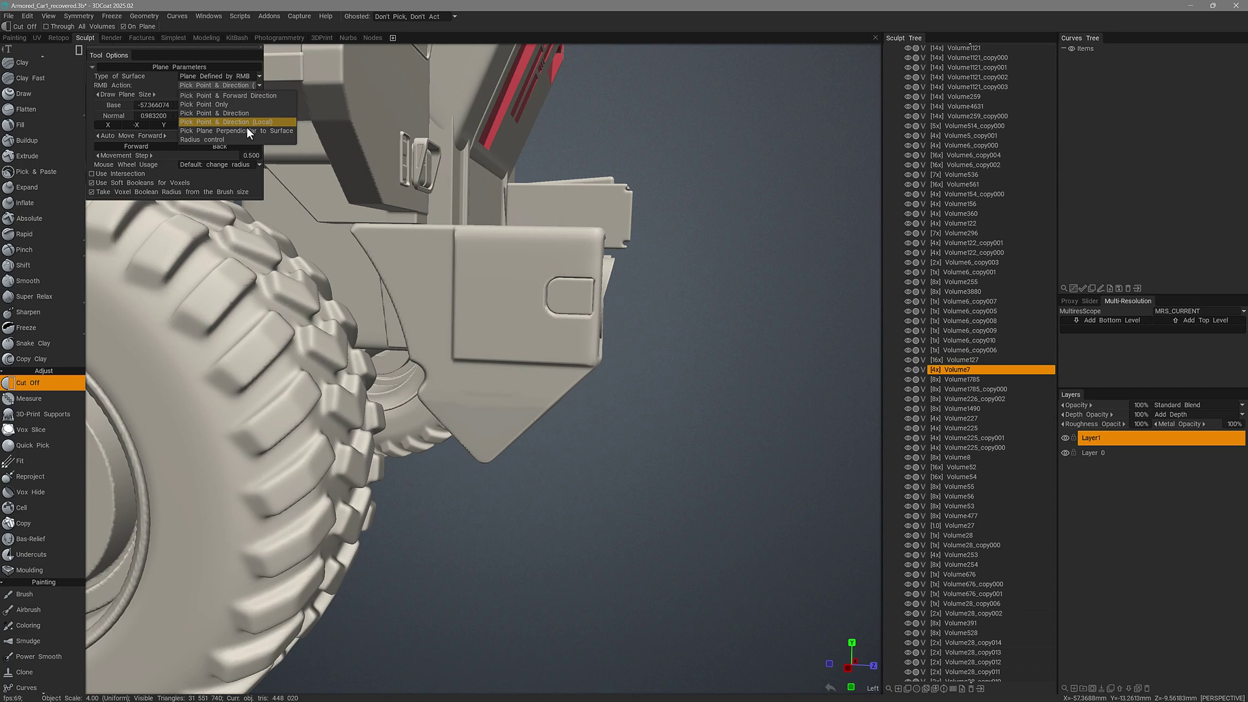
{"action": "left_click", "coordinate": [242, 123]}
{"action": "left_click", "coordinate": [208, 85]}
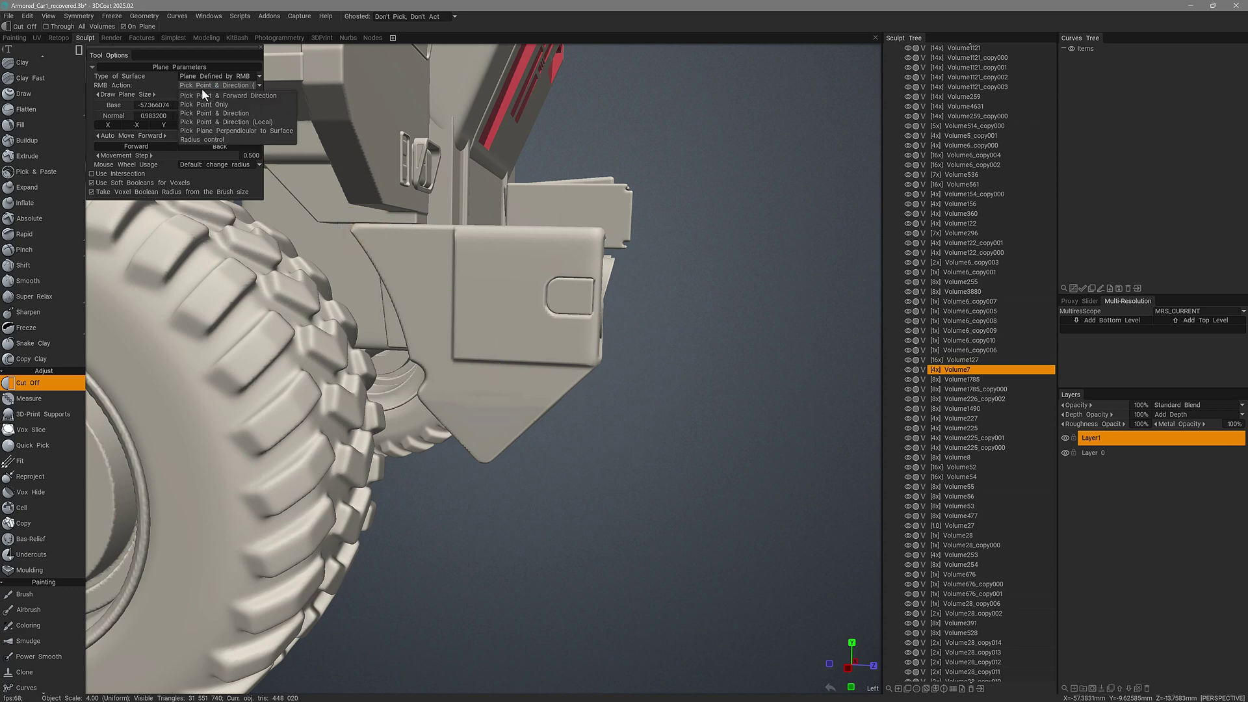
{"action": "left_click", "coordinate": [228, 123]}
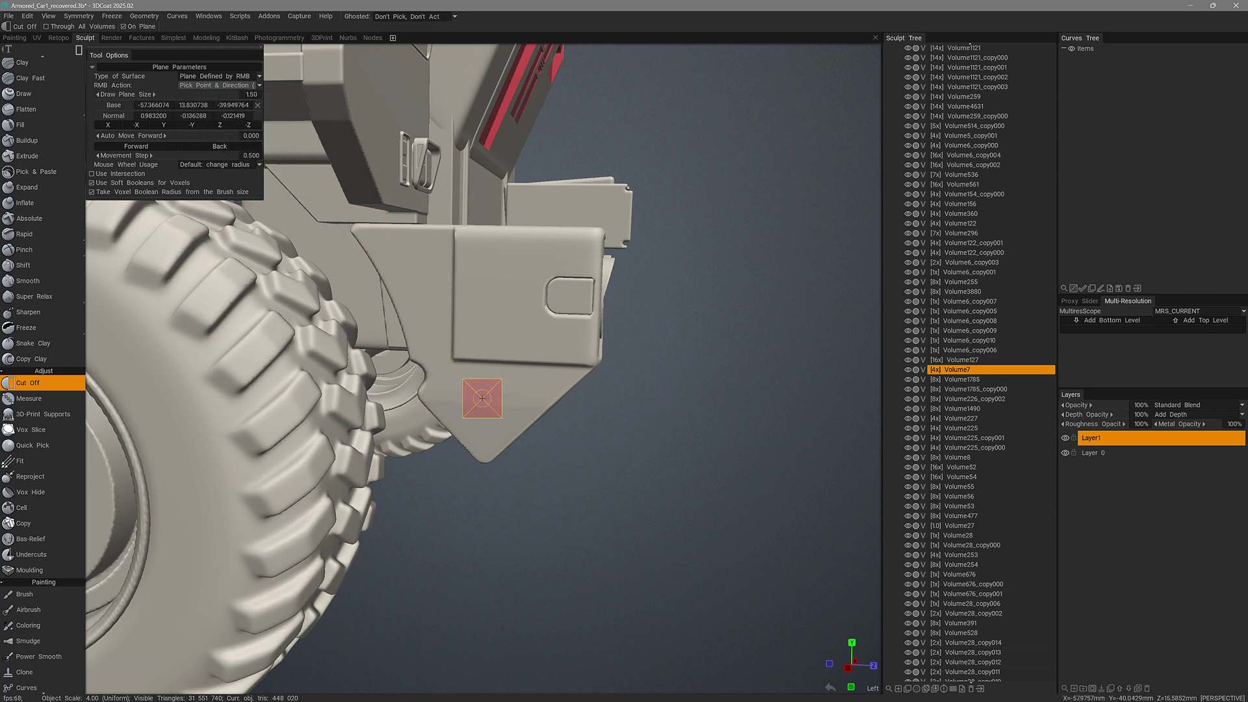
Pick the cutting plane on the side face of the bumper's lower part and move it forward two 0.500 steps.
{"action": "right_click", "coordinate": [479, 398]}
{"action": "left_click_drag", "start_coordinate": [467, 401], "coordinate": [501, 406], "text": "alt"}
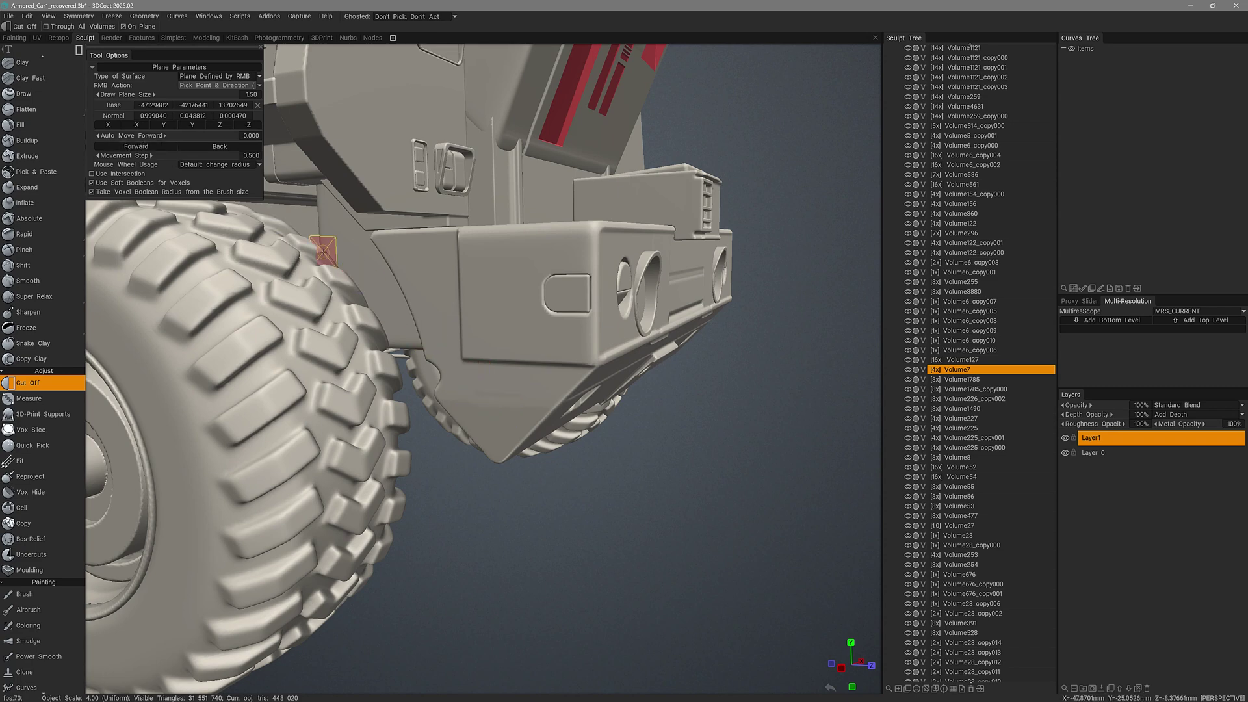
{"action": "double_click", "coordinate": [138, 146]}
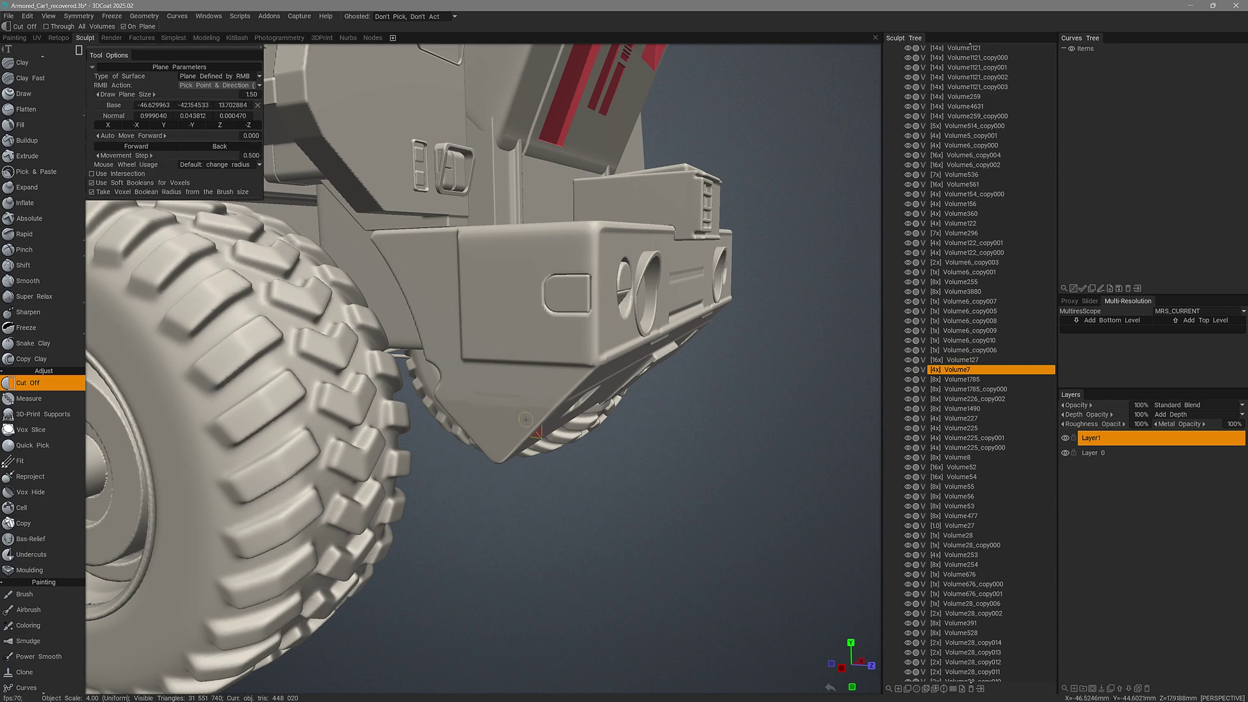
Cut a rounded slot into the side face of the bumper's lower part, limited by the plane.
{"action": "left_click_drag", "start_coordinate": [537, 432], "coordinate": [538, 399], "text": "alt"}
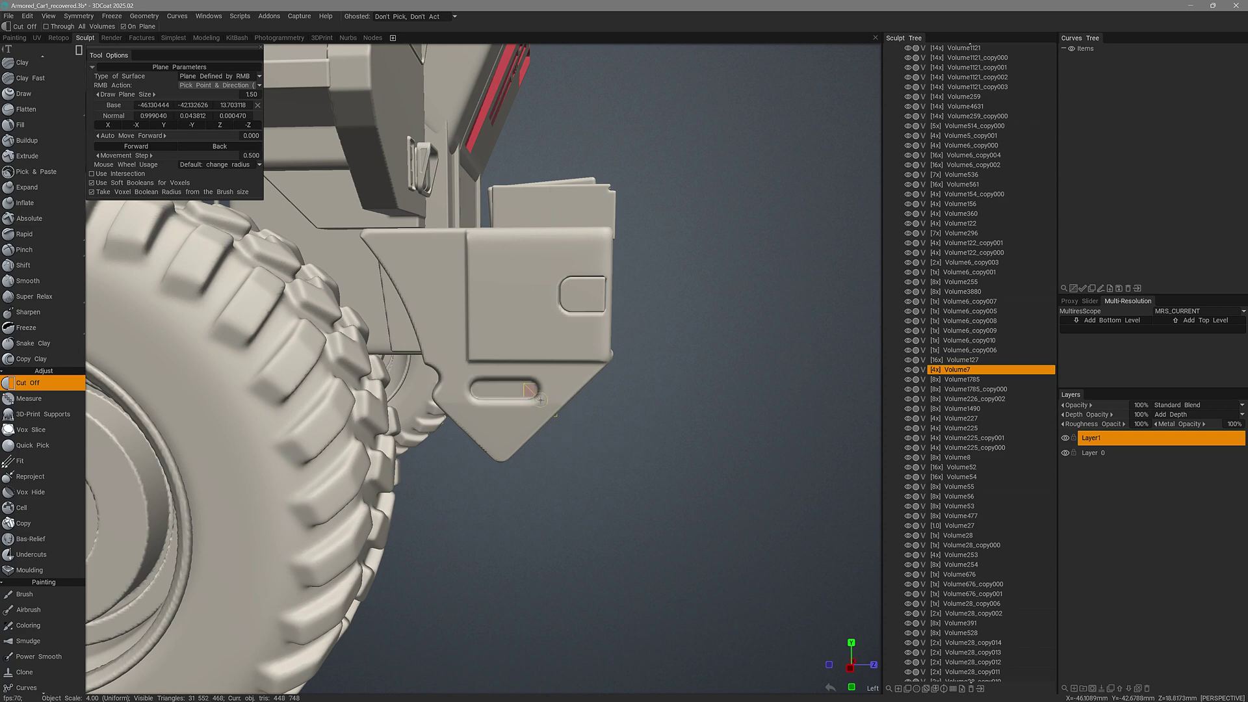
{"action": "left_click_drag", "start_coordinate": [599, 462], "coordinate": [505, 425], "text": "alt"}
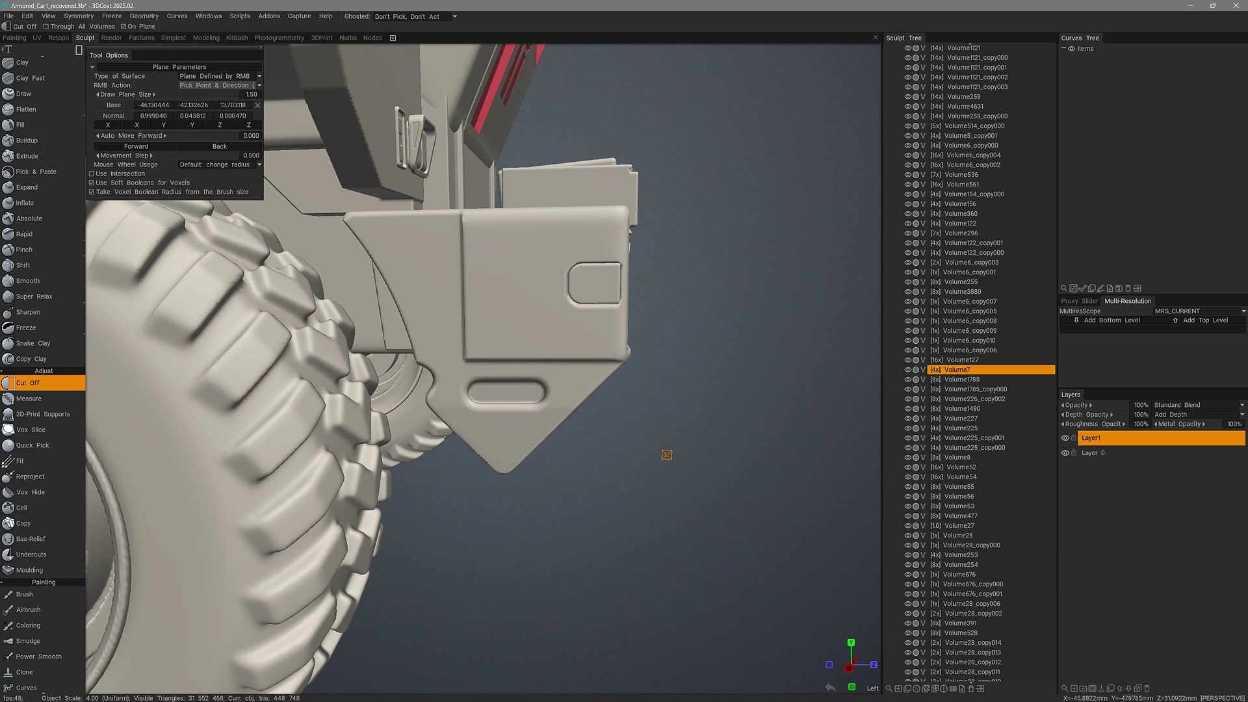
Increase the density of Volume7 to 8x and cut a second, smaller rounded slot below the first one.
{"action": "left_click", "coordinate": [956, 371]}
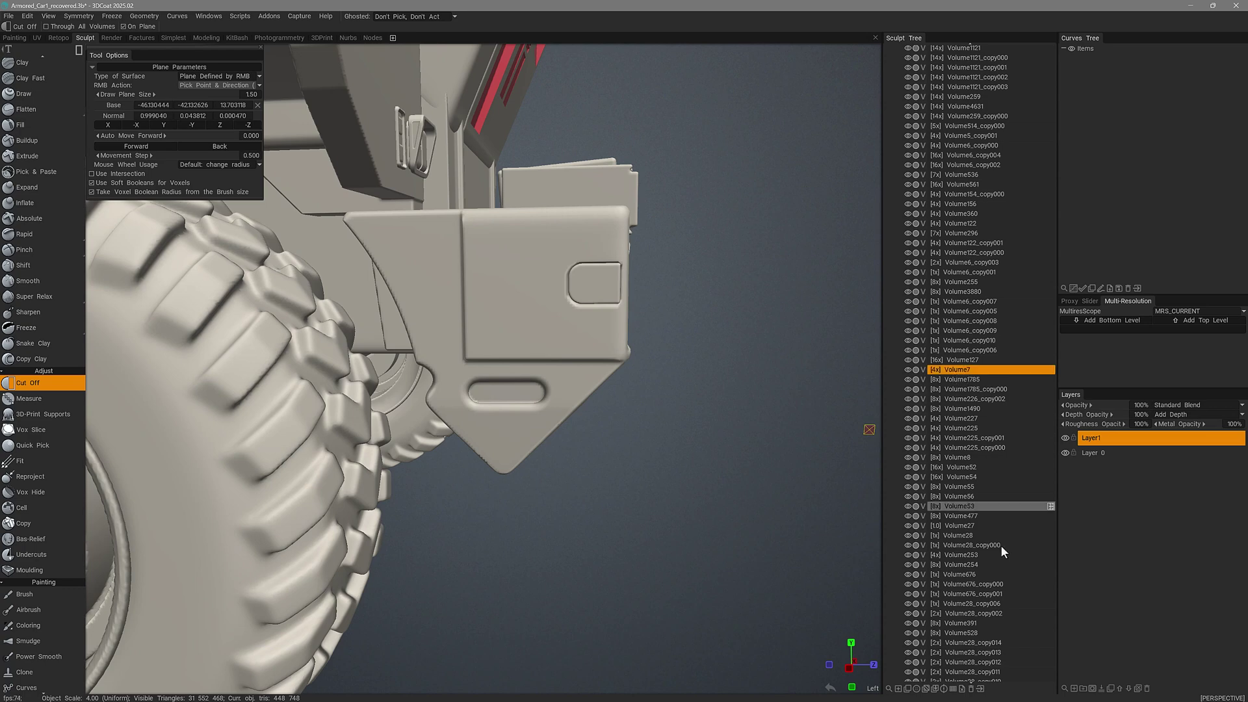
{"action": "left_click", "coordinate": [952, 690]}
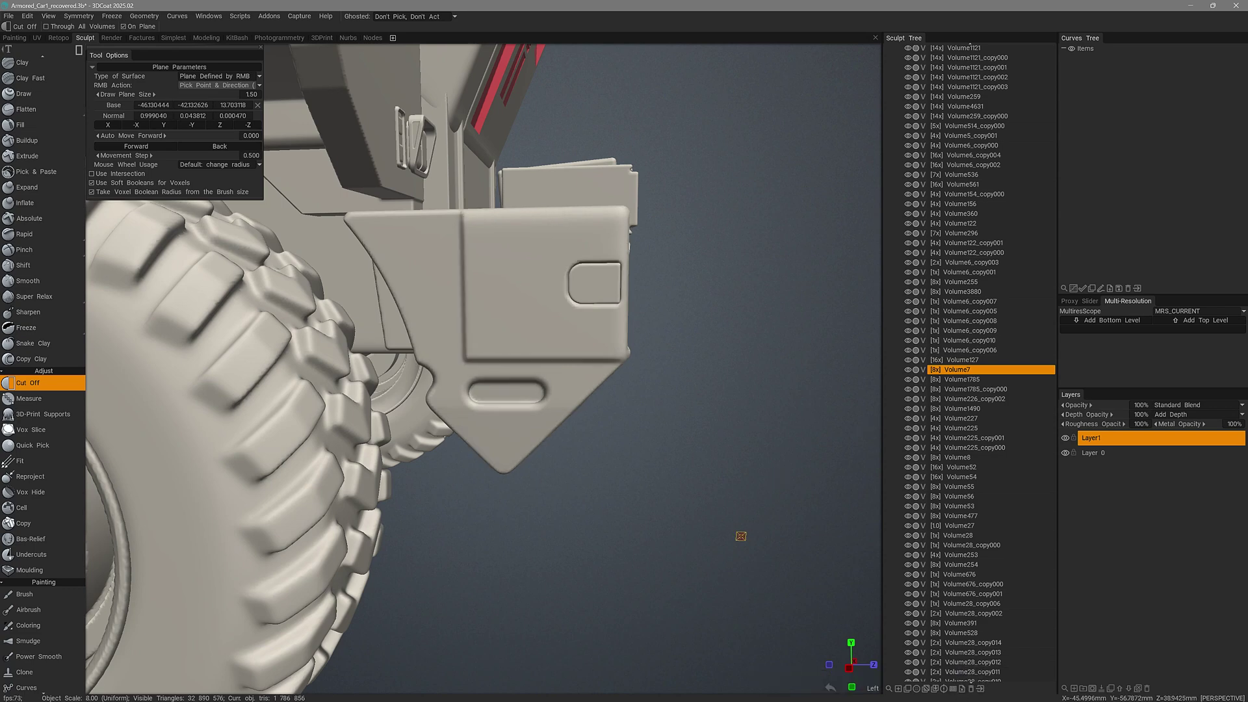
{"action": "left_click_drag", "start_coordinate": [476, 421], "coordinate": [534, 433]}
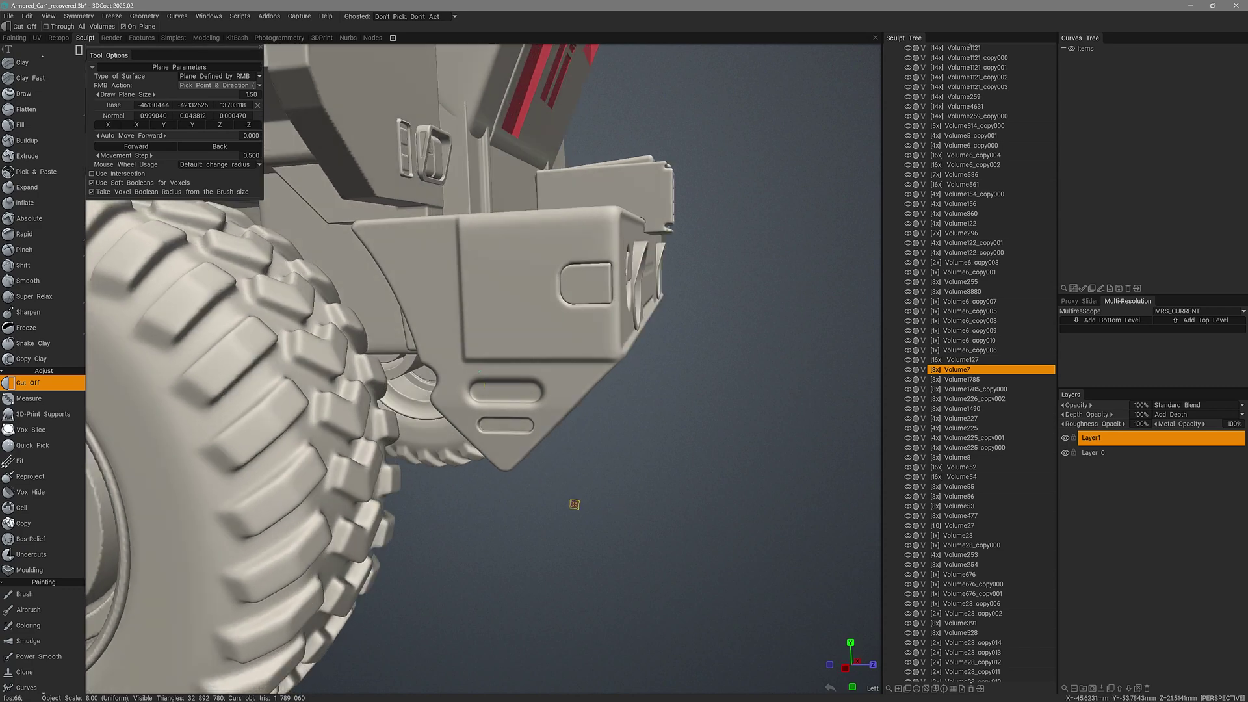